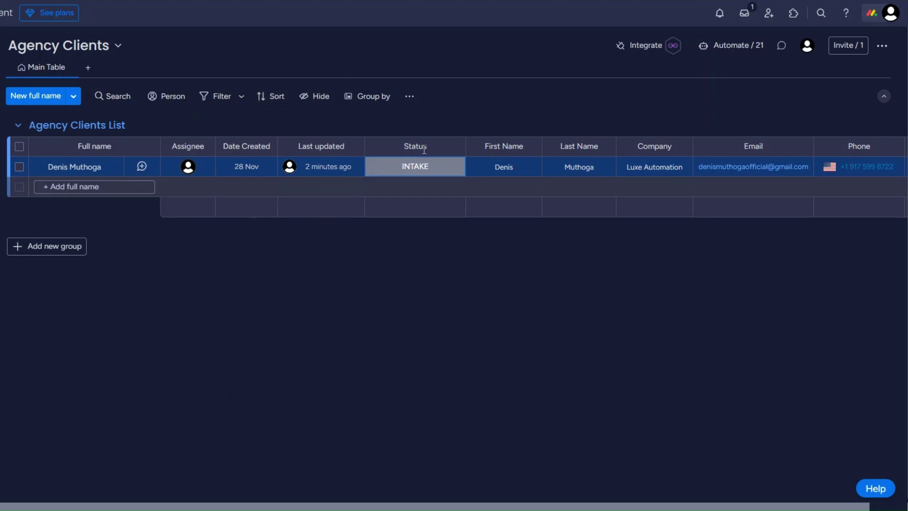
Review the status options available for the client on the Agency Clients board
{"action": "left_click", "coordinate": [415, 171]}
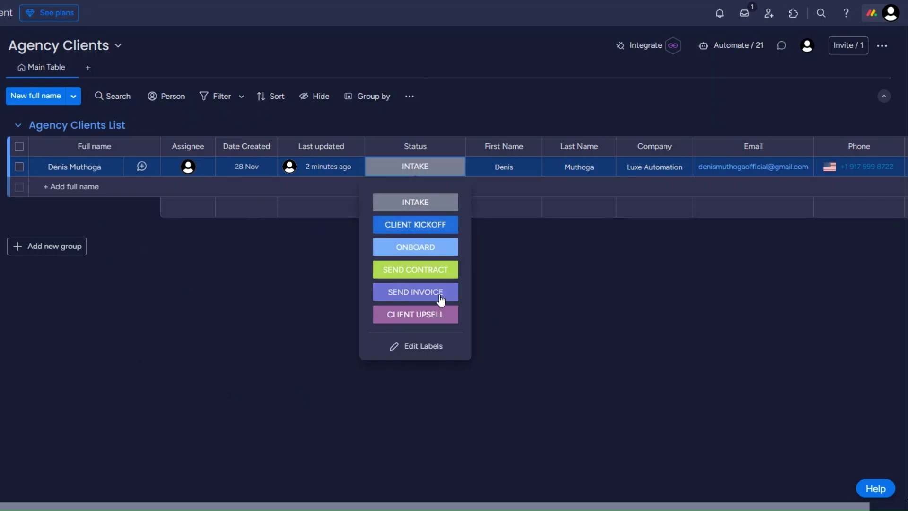
{"action": "left_click", "coordinate": [536, 324]}
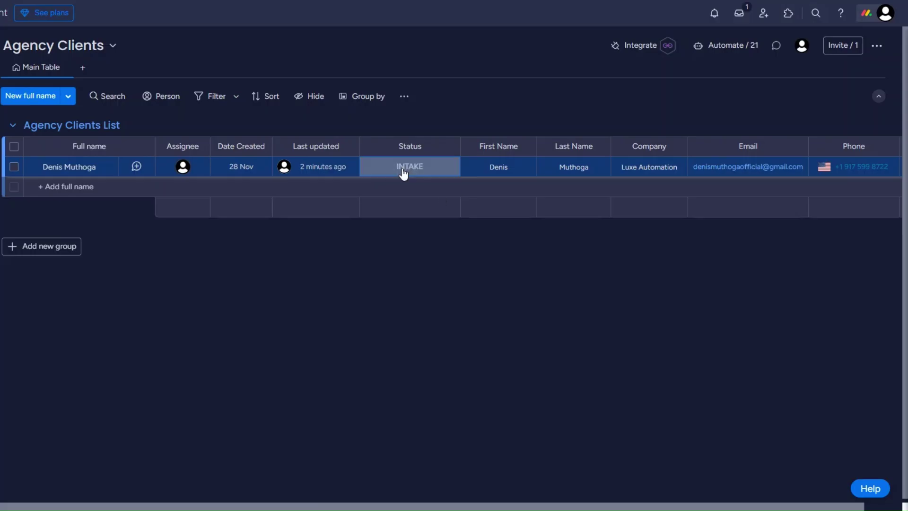
{"action": "left_click", "coordinate": [403, 172]}
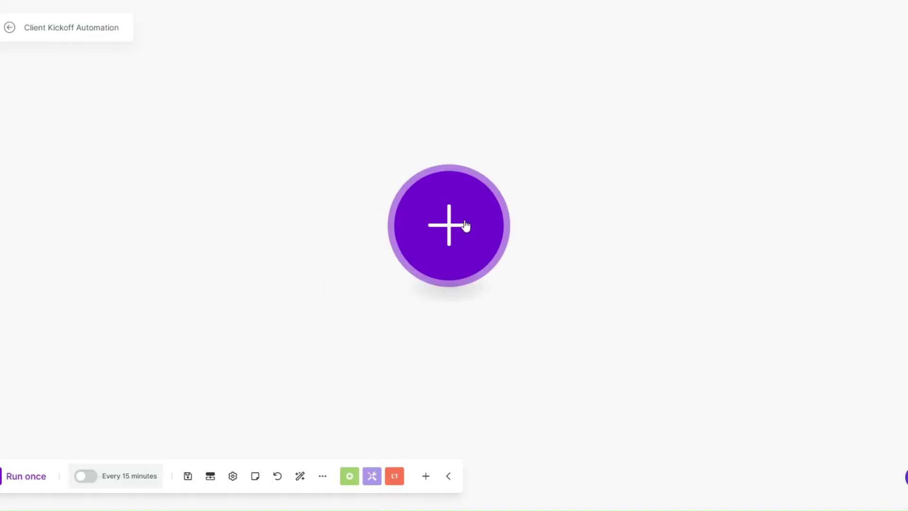
Switch to Make and add a Custom webhook trigger as the first module of the Client Kickoff Automation scenario
{"action": "left_click", "coordinate": [365, 223]}
{"action": "left_click", "coordinate": [504, 194]}
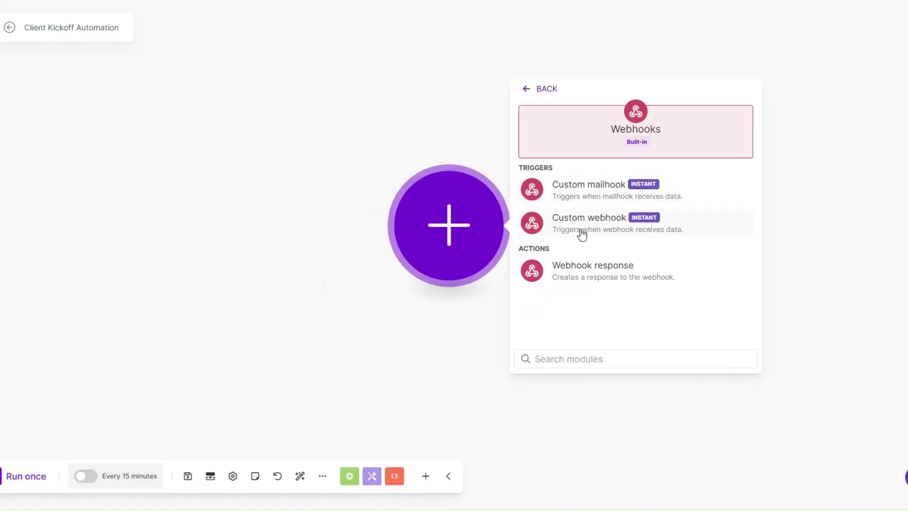
{"action": "left_click", "coordinate": [584, 222]}
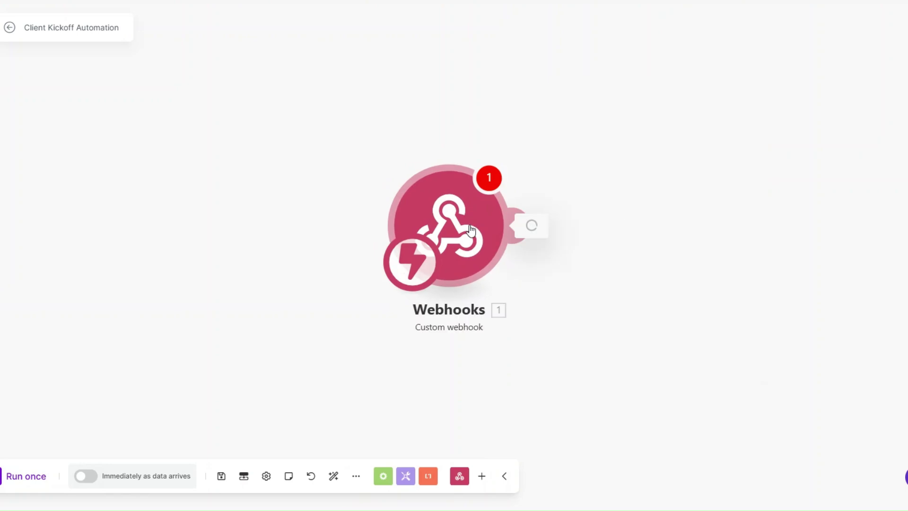
Create a webhook named "Client Kickoff webhook" for the trigger and run the scenario once to listen for data
{"action": "left_click", "coordinate": [592, 215]}
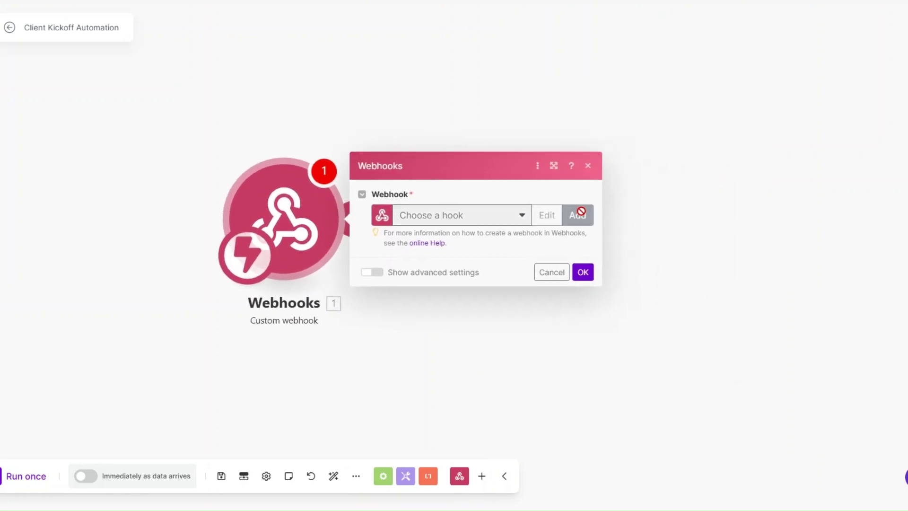
{"action": "left_click", "coordinate": [722, 170]}
{"action": "left_click_drag", "start_coordinate": [722, 170], "coordinate": [619, 171]}
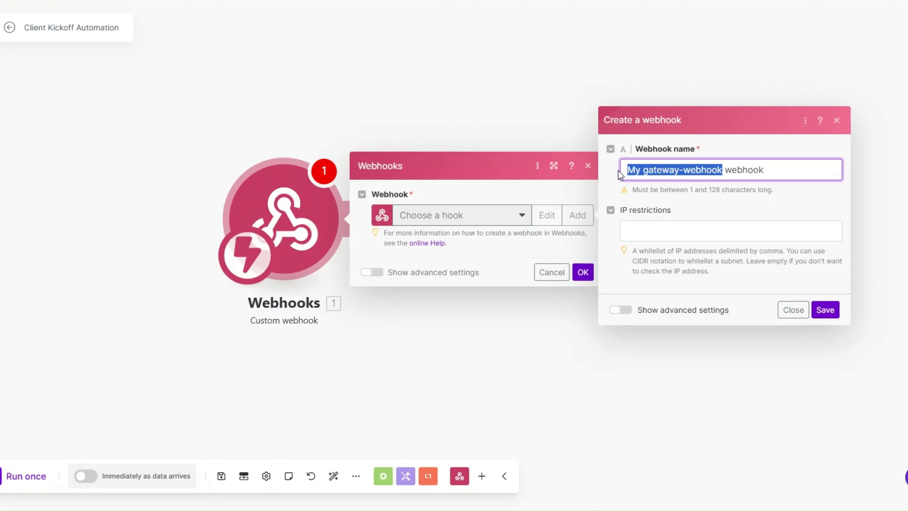
{"action": "type", "text": "Client Kickoff"}
{"action": "left_click", "coordinate": [825, 309]}
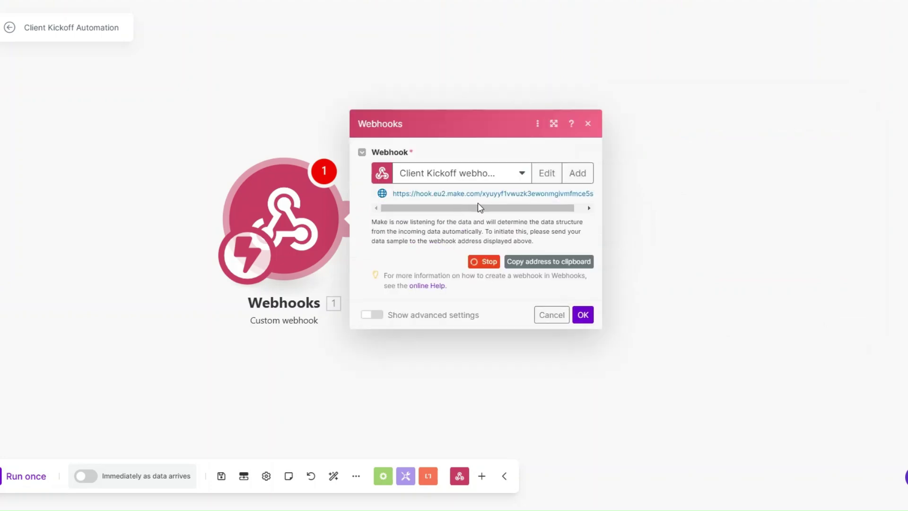
{"action": "left_click", "coordinate": [582, 315]}
{"action": "left_click", "coordinate": [29, 481]}
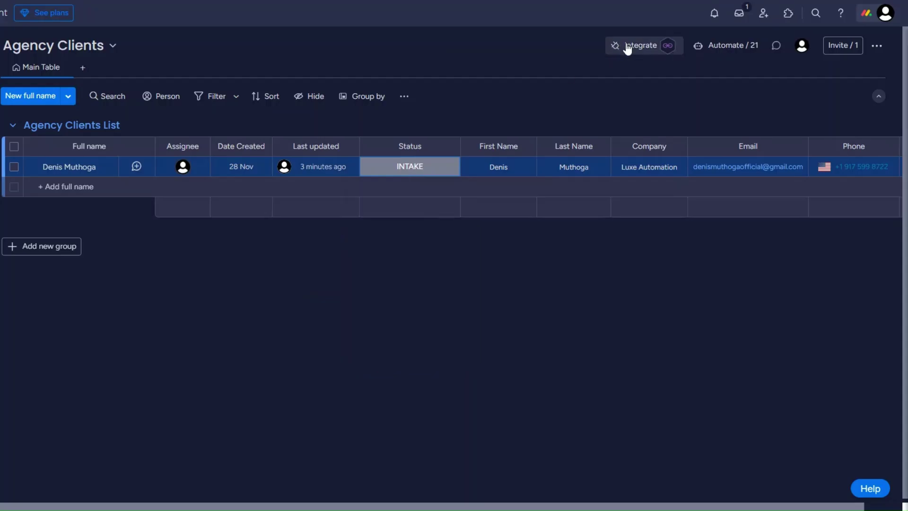
In monday.com, use the webhook integration template for a status changing to something and submit the Make webhook address as a new connection
{"action": "left_click", "coordinate": [628, 48]}
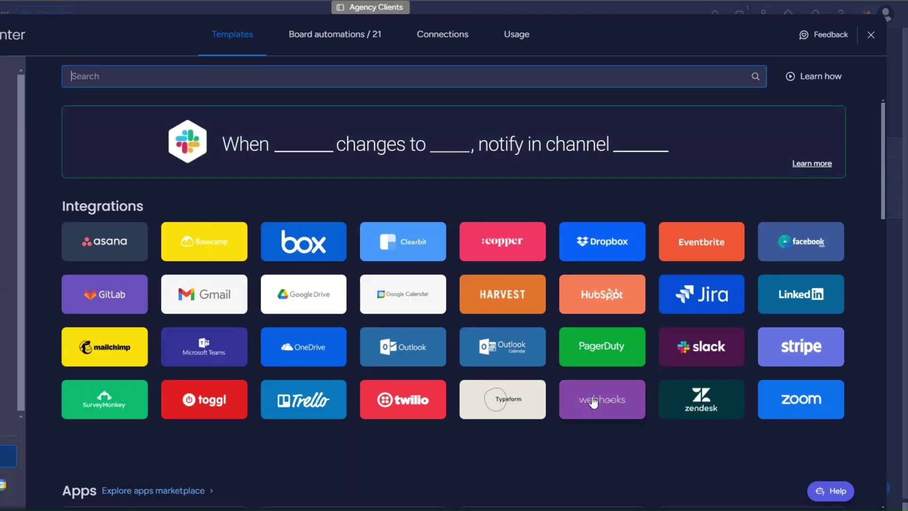
{"action": "left_click", "coordinate": [594, 402]}
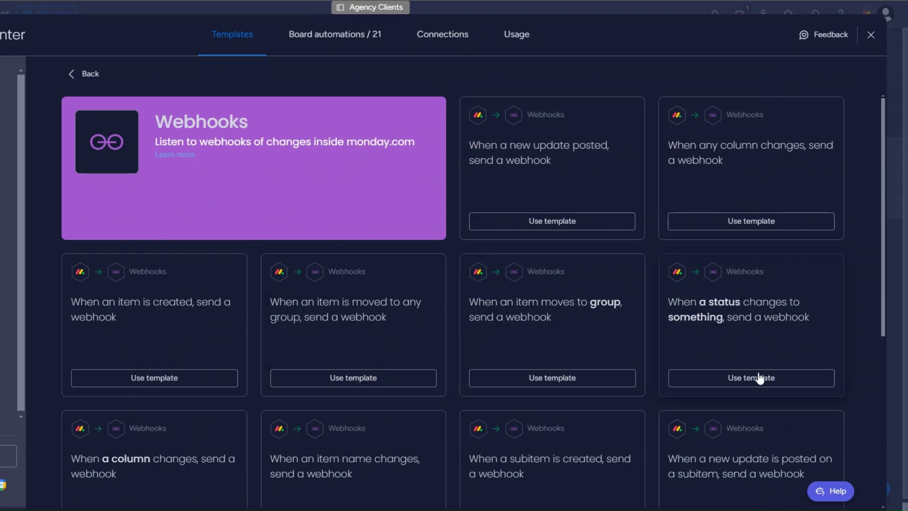
{"action": "left_click", "coordinate": [741, 349]}
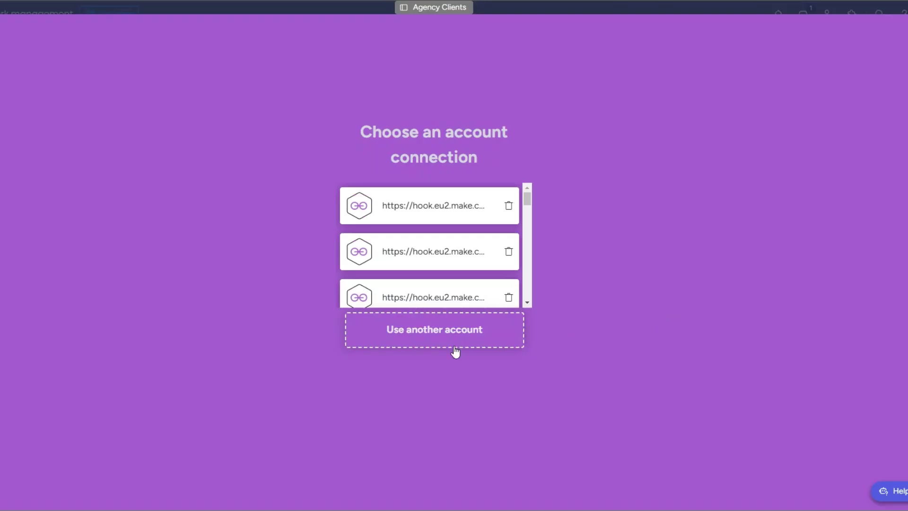
{"action": "left_click", "coordinate": [510, 333]}
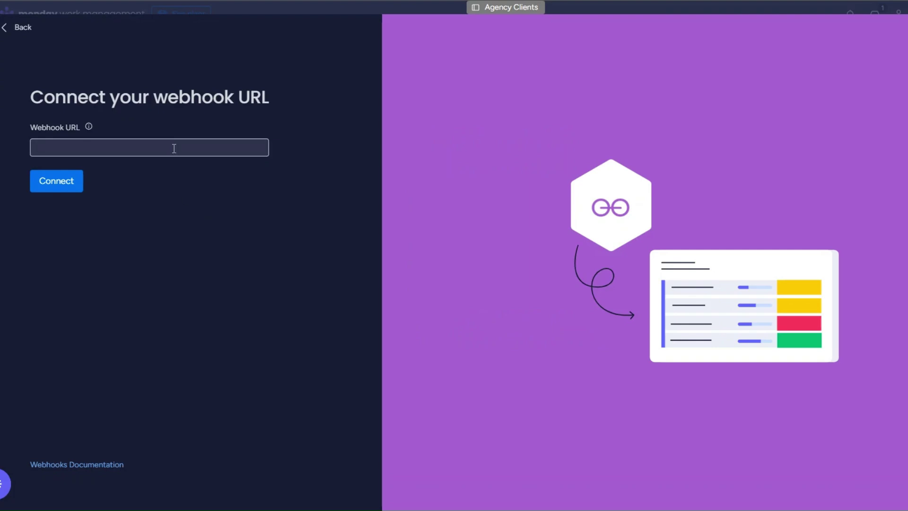
{"action": "key", "text": "ctrl+v"}
{"action": "left_click", "coordinate": [59, 185]}
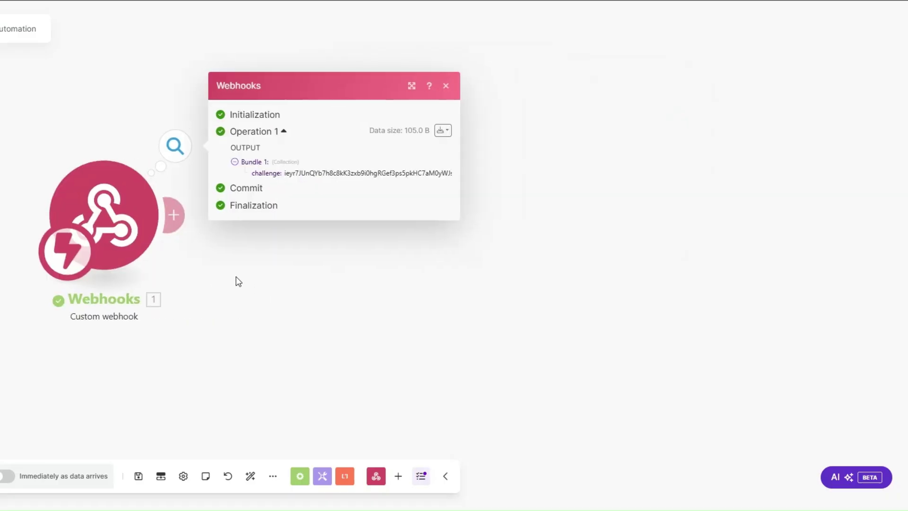
In Make, add a Webhook response module after the custom webhook trigger
{"action": "left_click", "coordinate": [238, 282]}
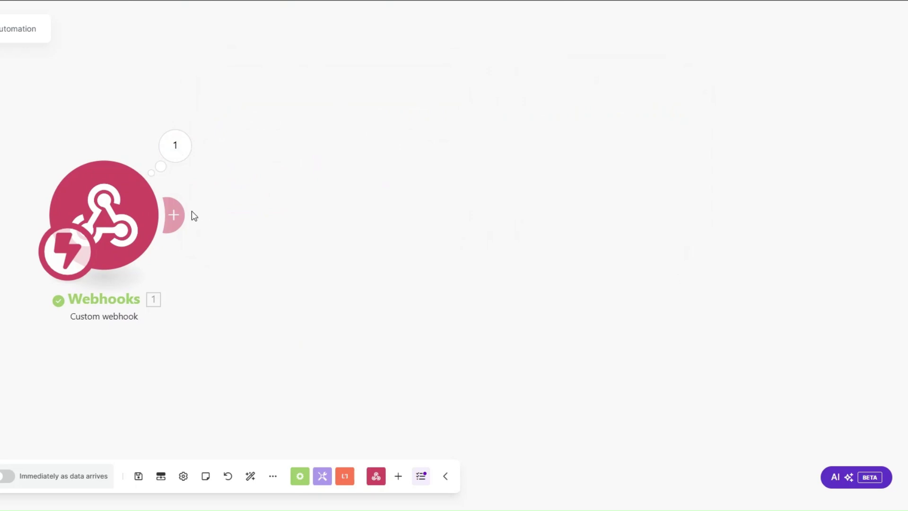
{"action": "left_click", "coordinate": [177, 213]}
{"action": "left_click", "coordinate": [446, 115]}
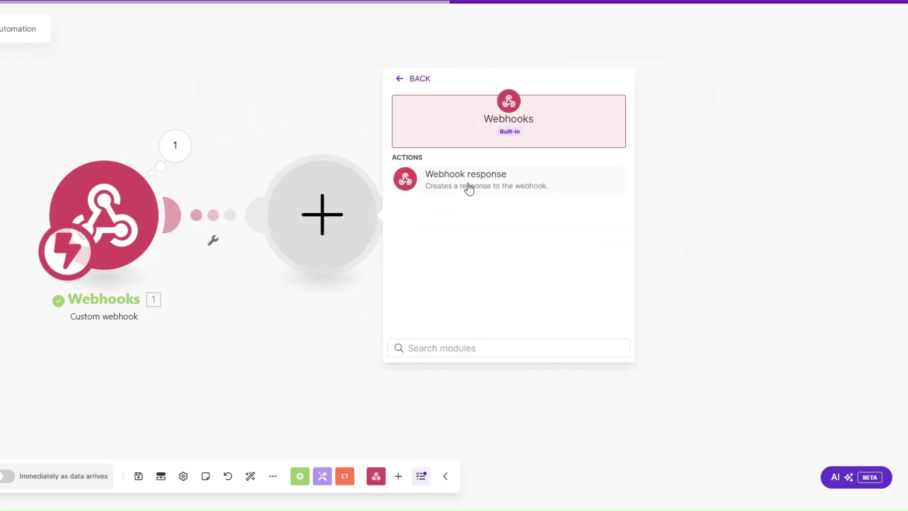
{"action": "left_click", "coordinate": [469, 189]}
Set the response body to a JSON object whose "challenge" key holds the webhook's mapped challenge value, and save the module
{"action": "left_click", "coordinate": [434, 256]}
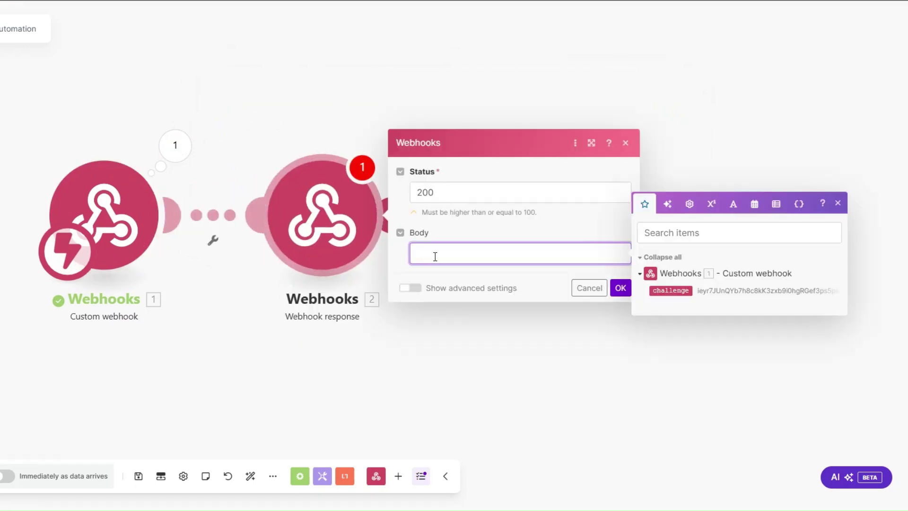
{"action": "type", "text": "{}"}
{"action": "type", "text": "\"\""}
{"action": "type", "text": ":\"\""}
{"action": "type", "text": "challenge"}
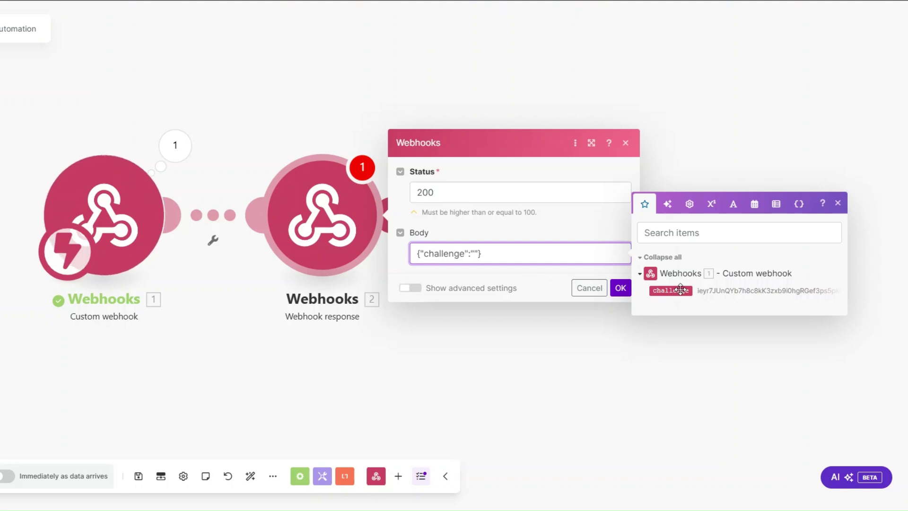
{"action": "left_click", "coordinate": [671, 291]}
{"action": "left_click", "coordinate": [621, 288]}
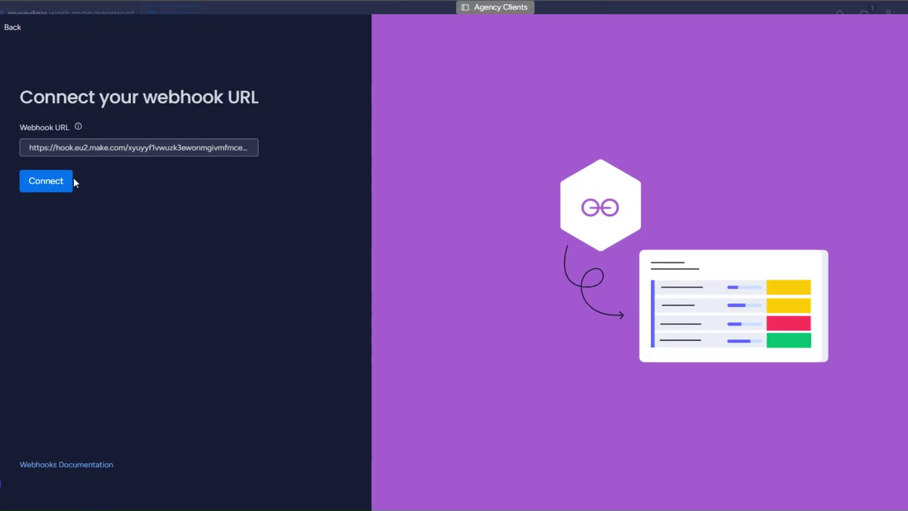
Connect the webhook URL in monday.com, and delete the Webhook response module from the Make scenario
{"action": "left_click", "coordinate": [50, 183]}
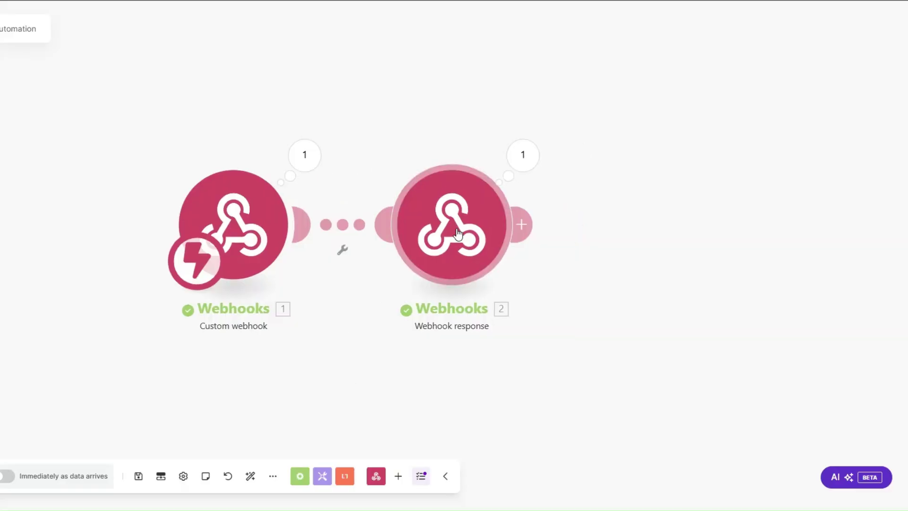
{"action": "right_click", "coordinate": [457, 233]}
{"action": "left_click", "coordinate": [490, 367]}
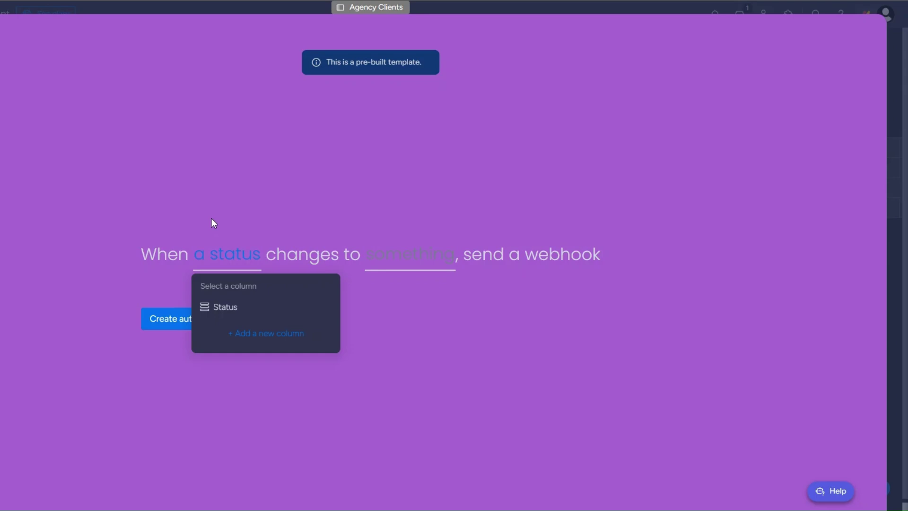
In monday.com, create the automation that sends a webhook when Status changes to CLIENT KICKOFF
{"action": "left_click", "coordinate": [210, 218]}
{"action": "left_click", "coordinate": [229, 259]}
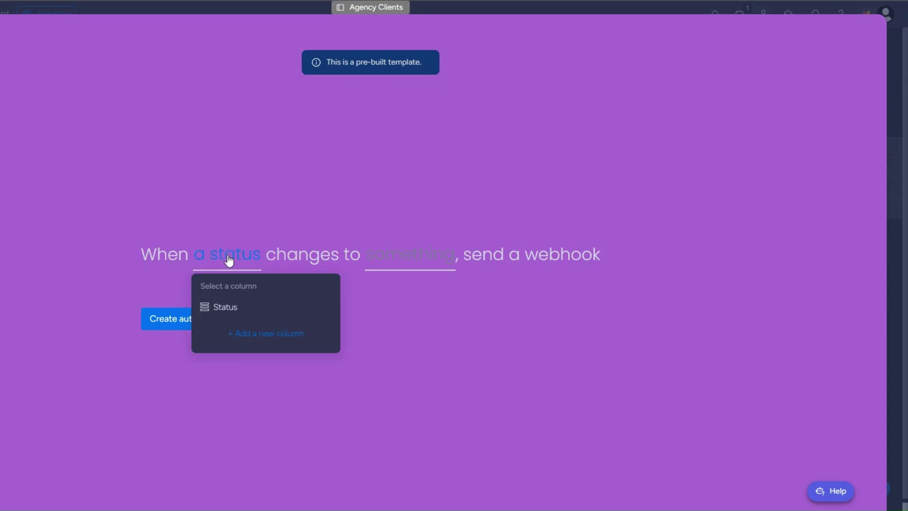
{"action": "left_click", "coordinate": [231, 316]}
{"action": "left_click", "coordinate": [397, 257]}
{"action": "left_click", "coordinate": [371, 344]}
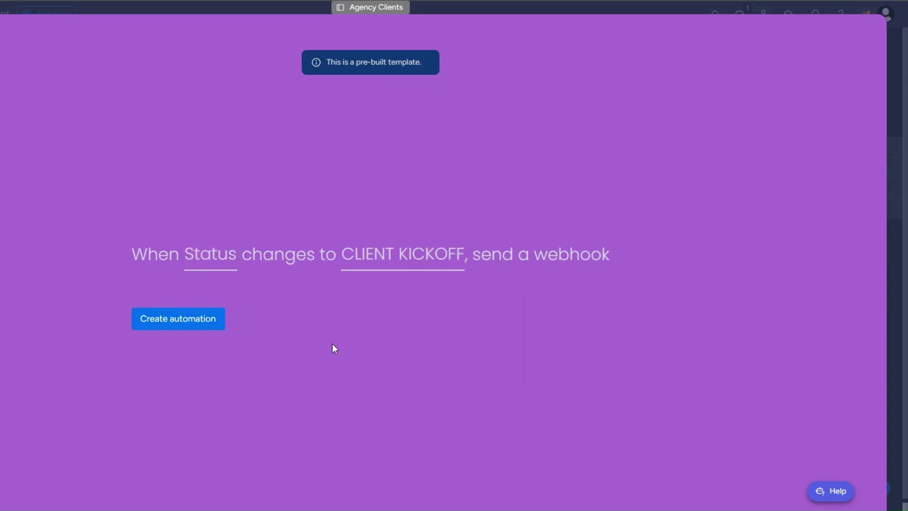
{"action": "left_click", "coordinate": [180, 322]}
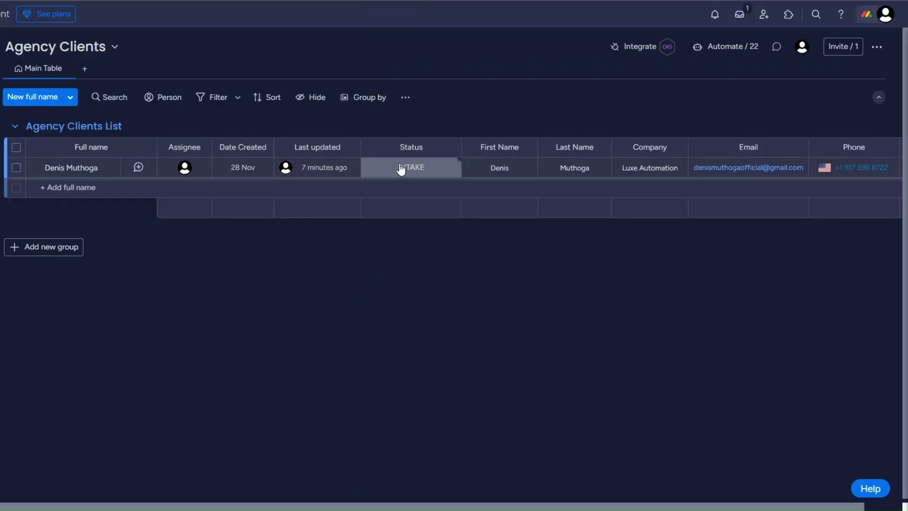
Set the client's status to CLIENT KICKOFF, and inspect the received event's pulseName and pulseId in Make's webhook output
{"action": "left_click", "coordinate": [401, 169]}
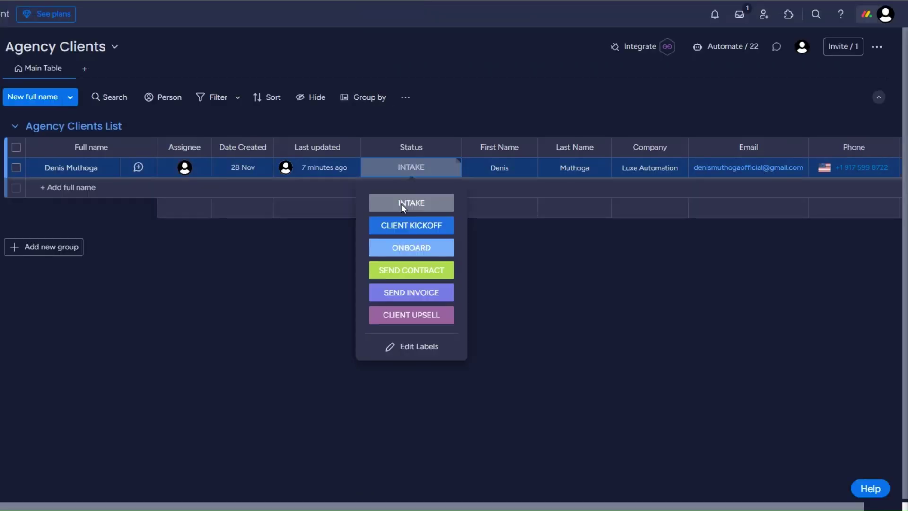
{"action": "left_click", "coordinate": [406, 226]}
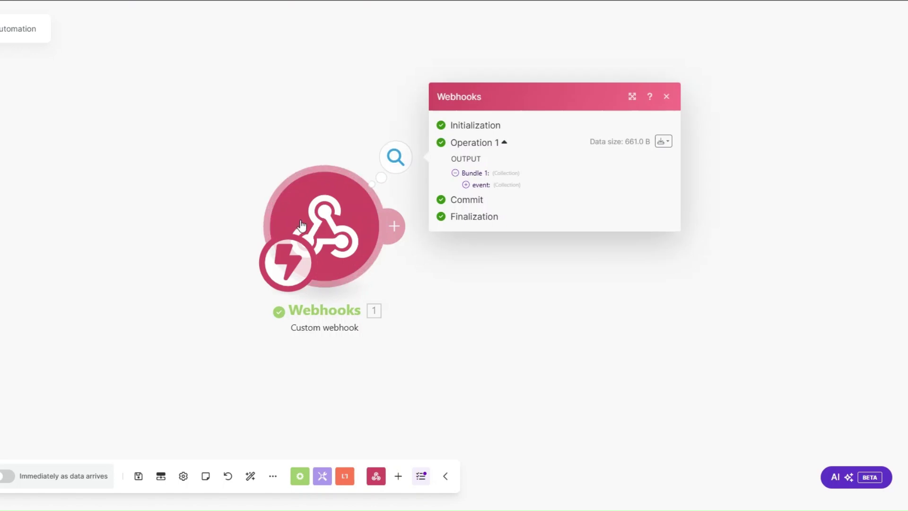
{"action": "left_click_drag", "start_coordinate": [420, 266], "coordinate": [213, 247]}
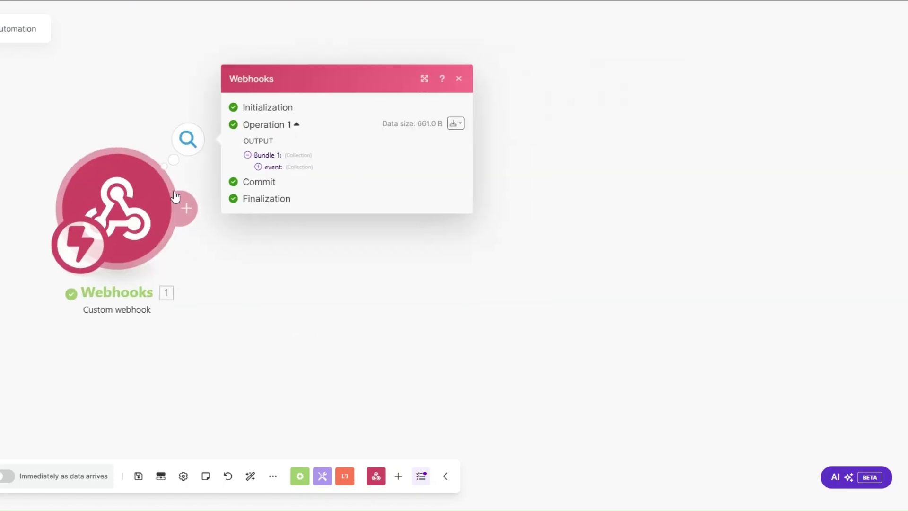
{"action": "left_click", "coordinate": [258, 166]}
{"action": "left_click_drag", "start_coordinate": [312, 220], "coordinate": [397, 230]}
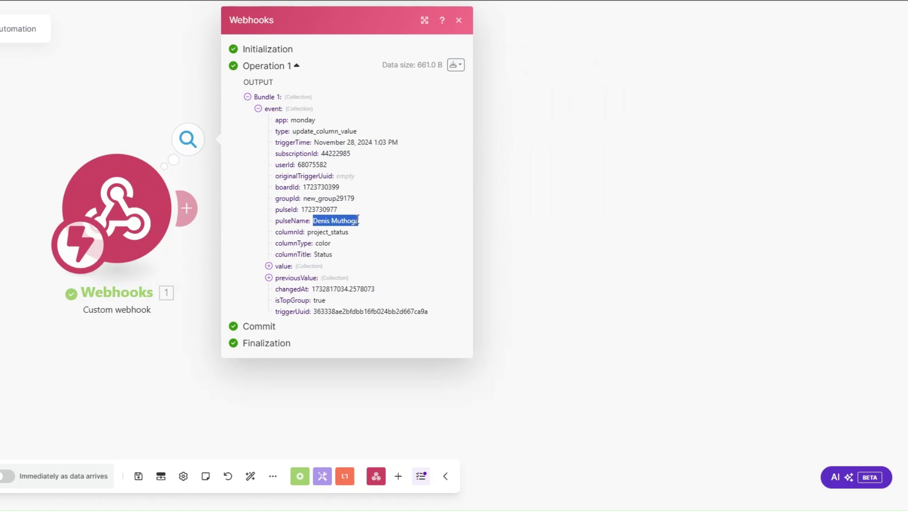
{"action": "left_click_drag", "start_coordinate": [302, 211], "coordinate": [338, 211]}
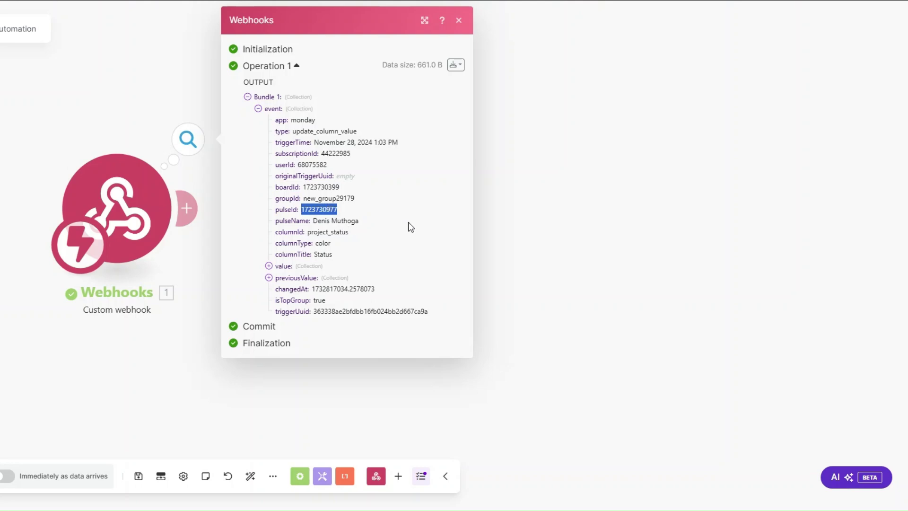
{"action": "left_click", "coordinate": [262, 238]}
Add a Monday "Get an Item" module after the custom webhook trigger
{"action": "left_click", "coordinate": [187, 208]}
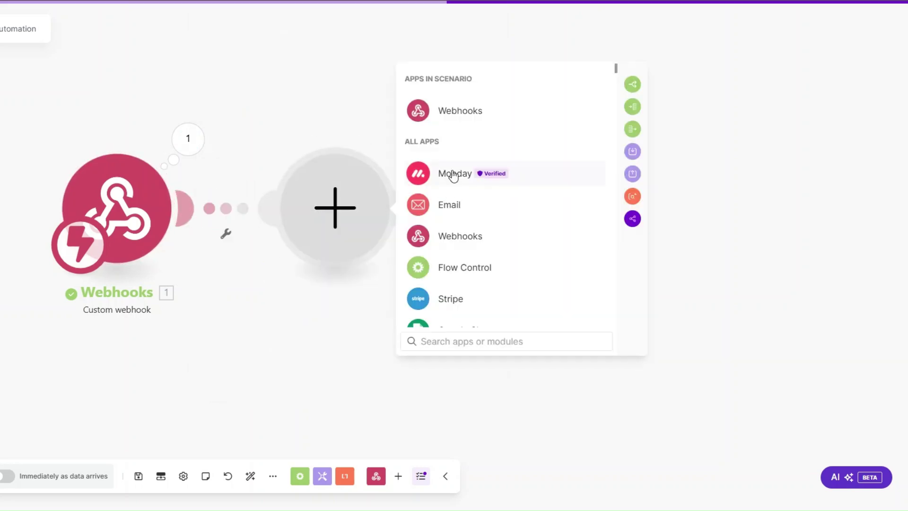
{"action": "left_click", "coordinate": [450, 181]}
{"action": "type", "text": "get an"}
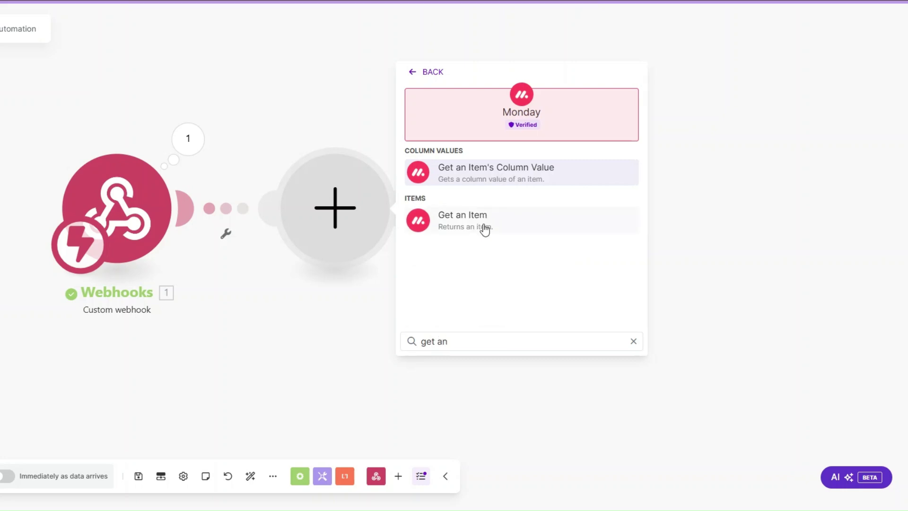
{"action": "left_click", "coordinate": [483, 226]}
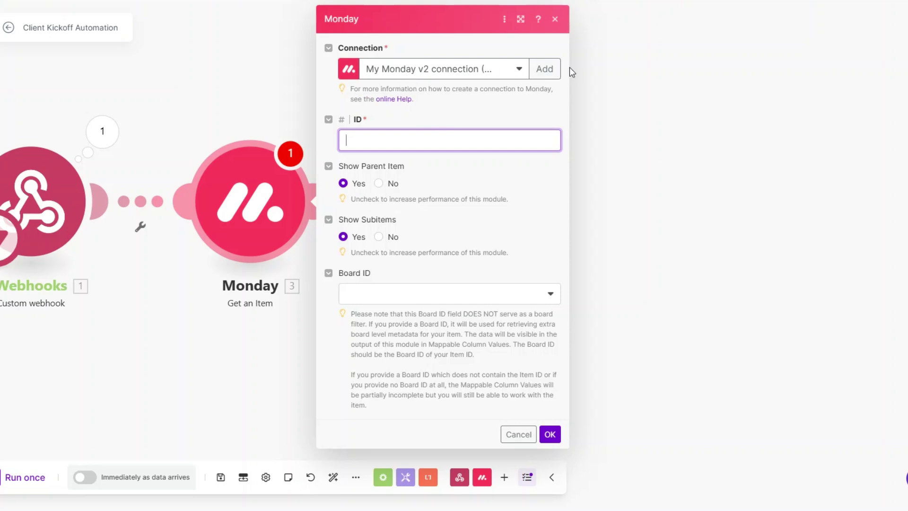
Start adding a new Monday connection for the Get an Item module
{"action": "left_click", "coordinate": [551, 68]}
{"action": "left_click", "coordinate": [594, 68]}
{"action": "left_click", "coordinate": [593, 69]}
{"action": "left_click_drag", "start_coordinate": [593, 69], "coordinate": [715, 71]}
{"action": "left_click", "coordinate": [642, 114]}
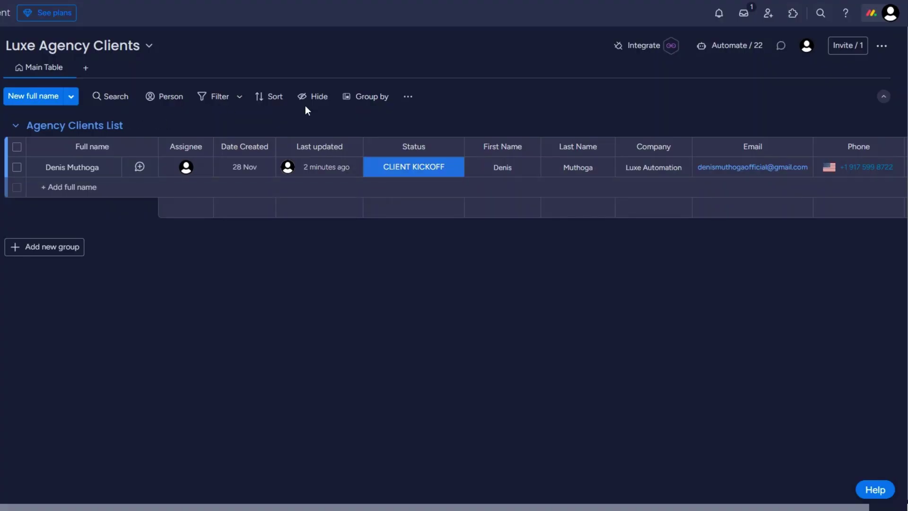
In monday.com's administration settings, open the API connection settings and copy the personal API token
{"action": "left_click", "coordinate": [873, 17]}
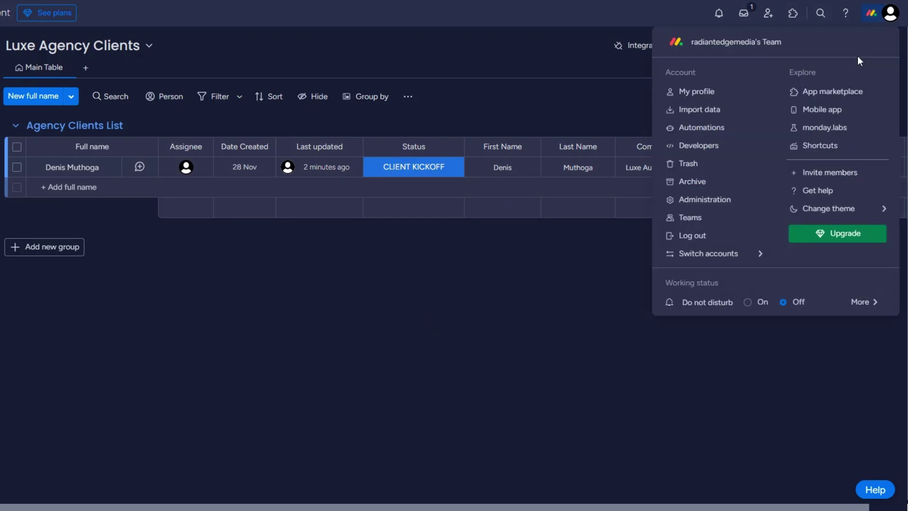
{"action": "left_click", "coordinate": [682, 201]}
{"action": "left_click", "coordinate": [682, 201]}
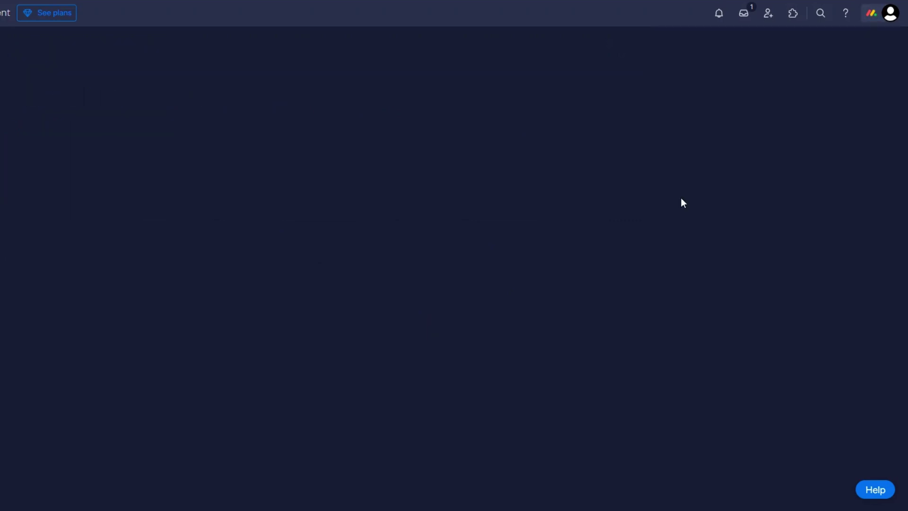
{"action": "left_click", "coordinate": [71, 167]}
{"action": "left_click", "coordinate": [304, 52]}
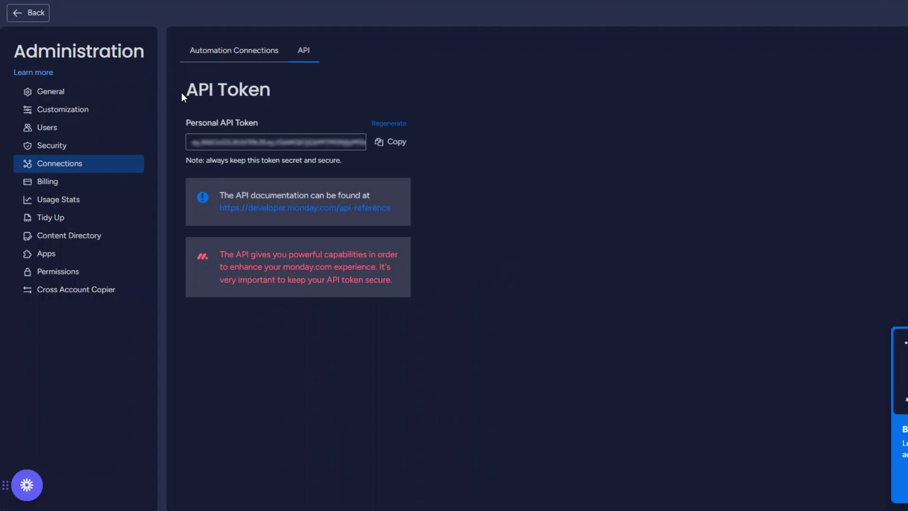
{"action": "left_click_drag", "start_coordinate": [183, 92], "coordinate": [278, 95]}
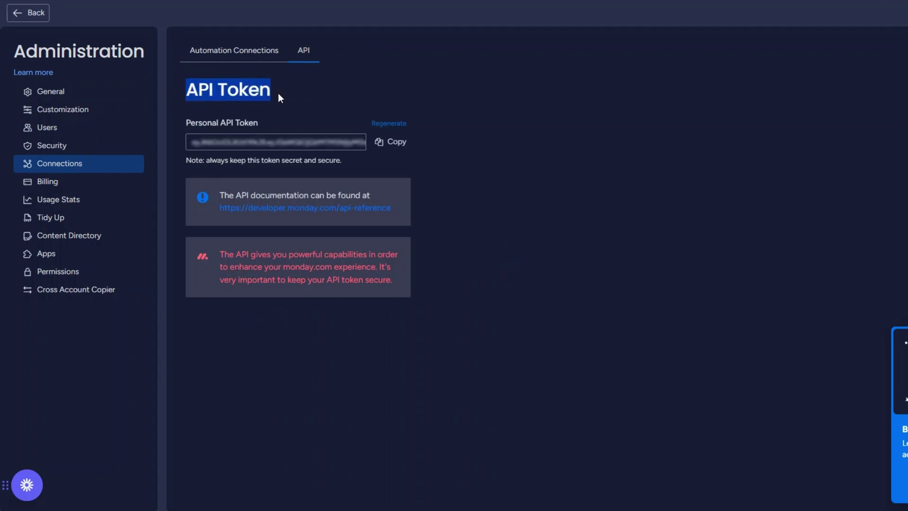
{"action": "left_click", "coordinate": [391, 142]}
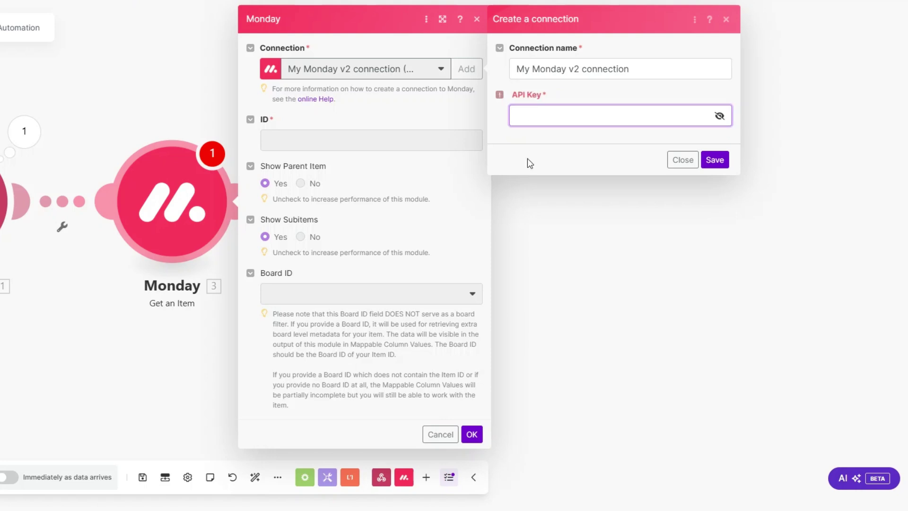
In Make, discard the new Monday connection form and map the webhook's event pulseId to the Get an Item module's ID
{"action": "left_click", "coordinate": [714, 159]}
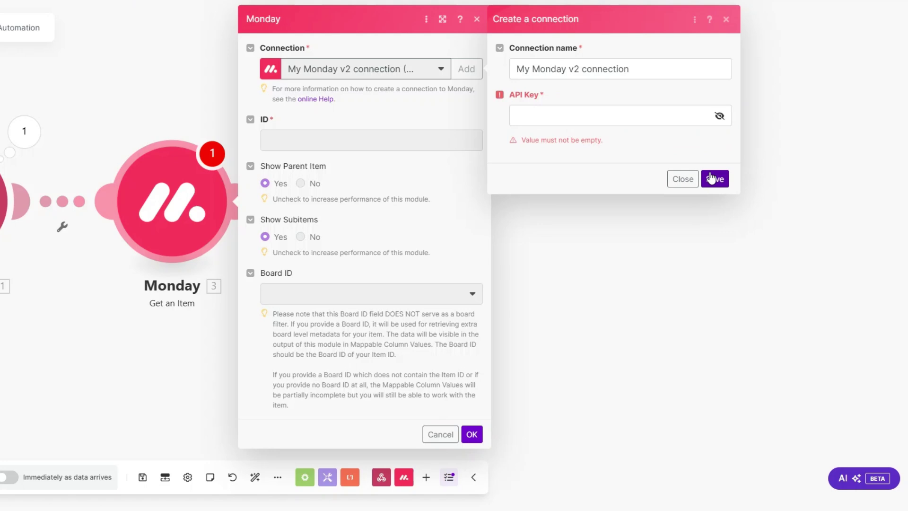
{"action": "left_click", "coordinate": [682, 180]}
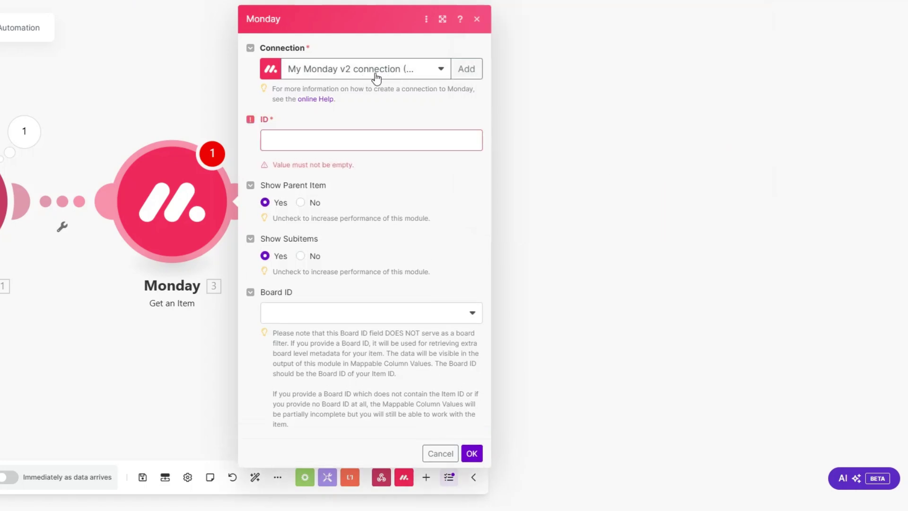
{"action": "left_click", "coordinate": [358, 142]}
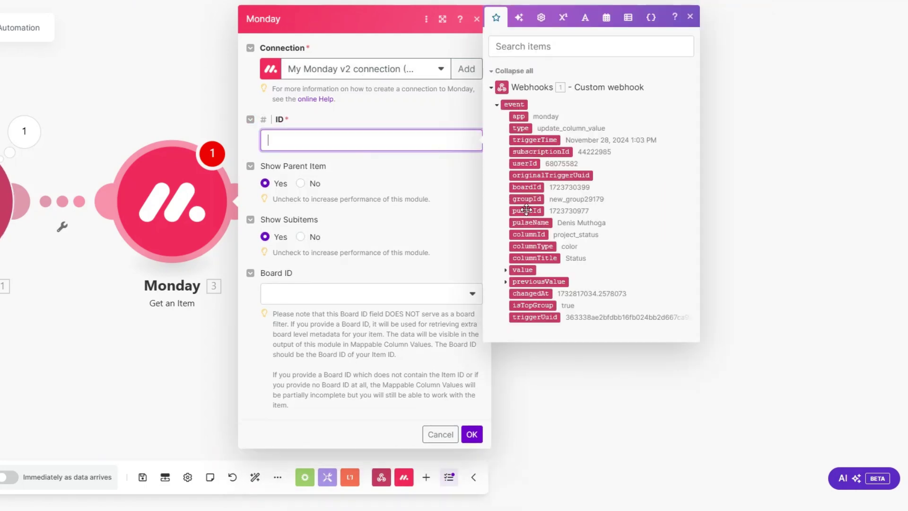
{"action": "left_click", "coordinate": [526, 210]}
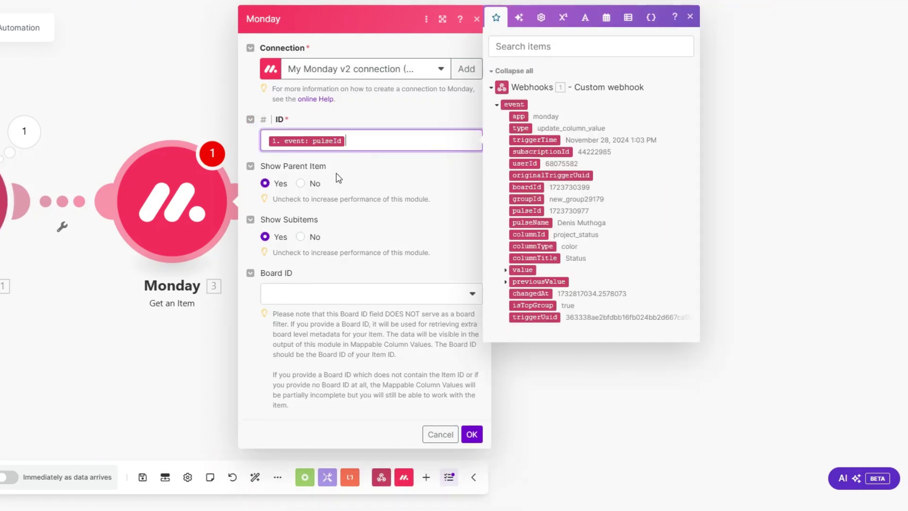
Set the Get an Item module's Board ID to Luxe Agency Clients and save the module settings
{"action": "left_click", "coordinate": [314, 300]}
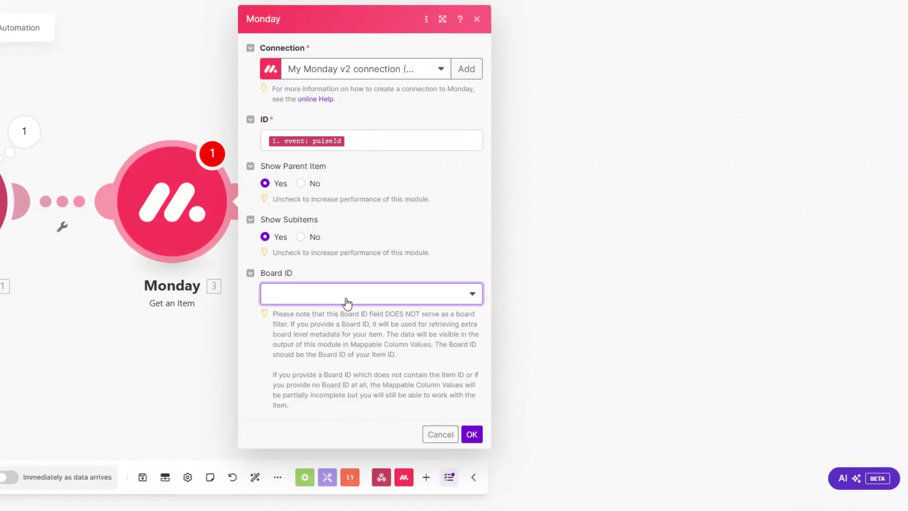
{"action": "left_click", "coordinate": [348, 303]}
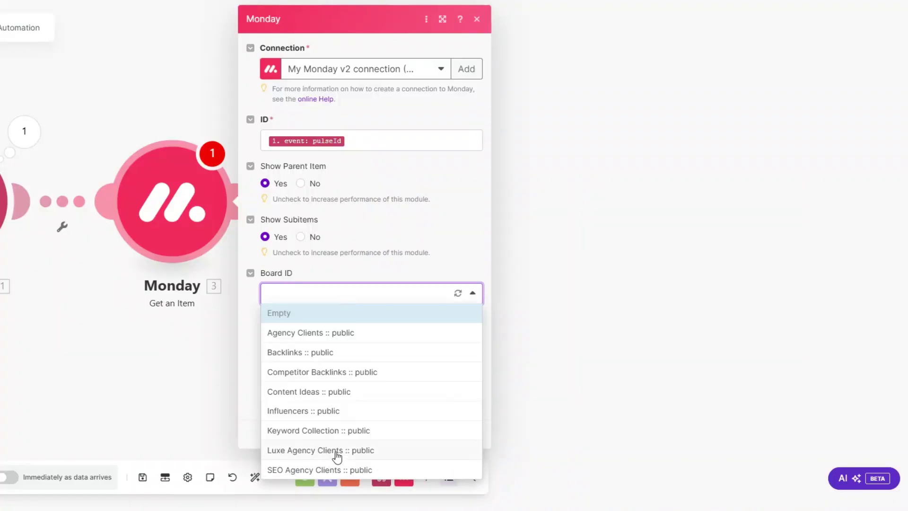
{"action": "left_click", "coordinate": [361, 449]}
{"action": "left_click", "coordinate": [472, 434]}
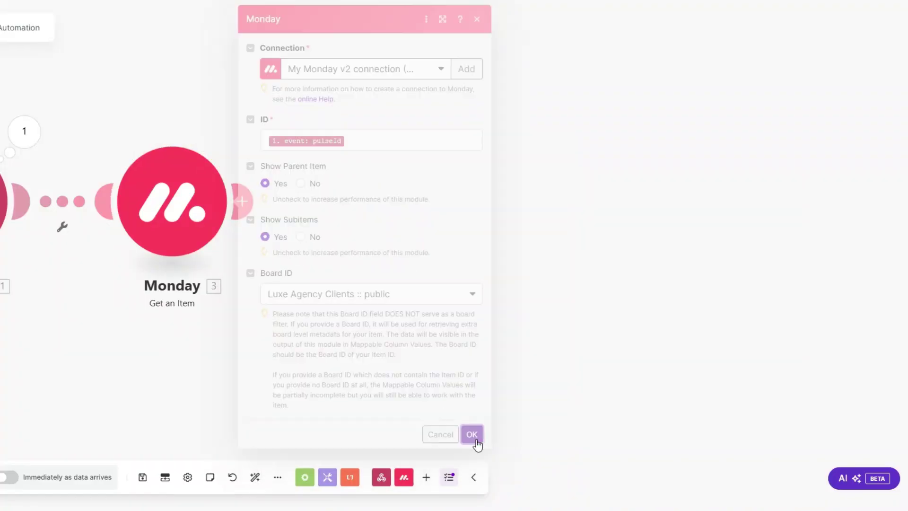
Run only the Get an Item module with the client's pulseId, and examine the name, email and phone in its mappable column values
{"action": "right_click", "coordinate": [172, 200]}
{"action": "left_click", "coordinate": [334, 228]}
{"action": "left_click", "coordinate": [443, 261]}
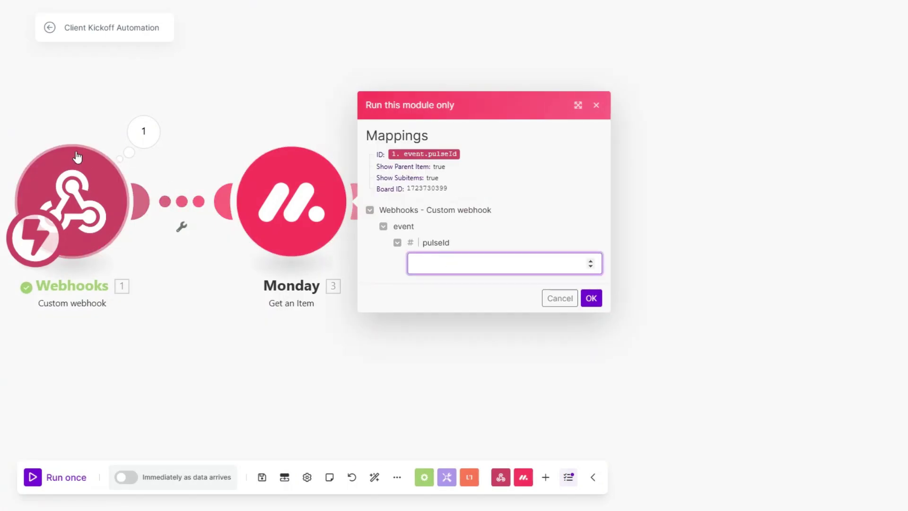
{"action": "key", "text": "ctrl+v"}
{"action": "left_click", "coordinate": [590, 296]}
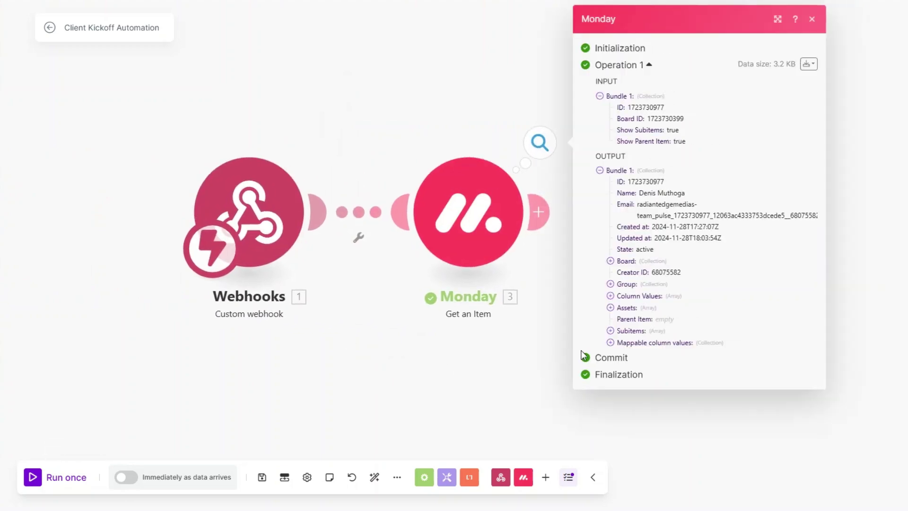
{"action": "scroll", "coordinate": [641, 391], "scroll_direction": "down", "scroll_amount": 3}
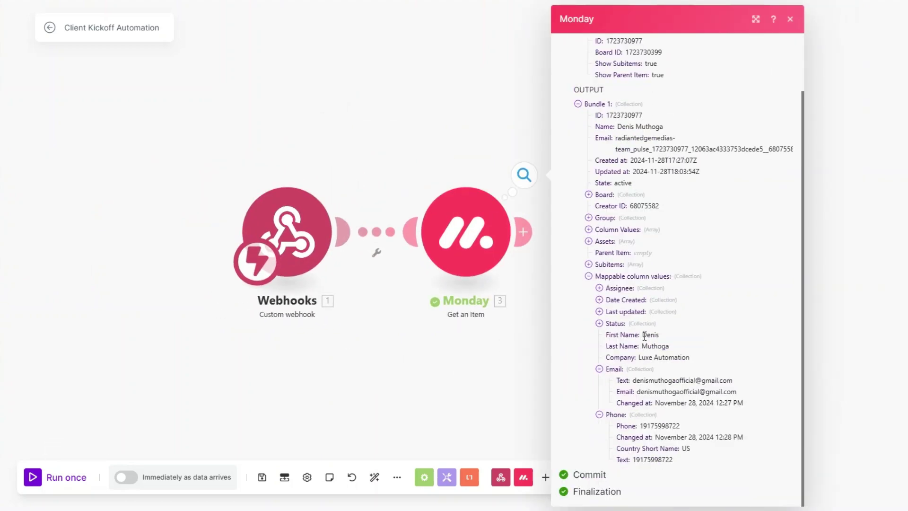
{"action": "left_click_drag", "start_coordinate": [640, 335], "coordinate": [728, 382]}
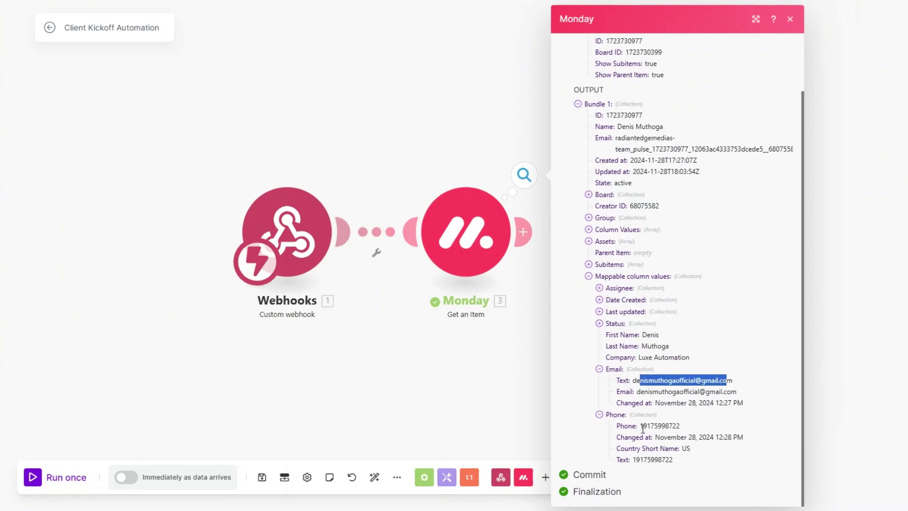
{"action": "double_click", "coordinate": [666, 427]}
{"action": "left_click", "coordinate": [450, 370]}
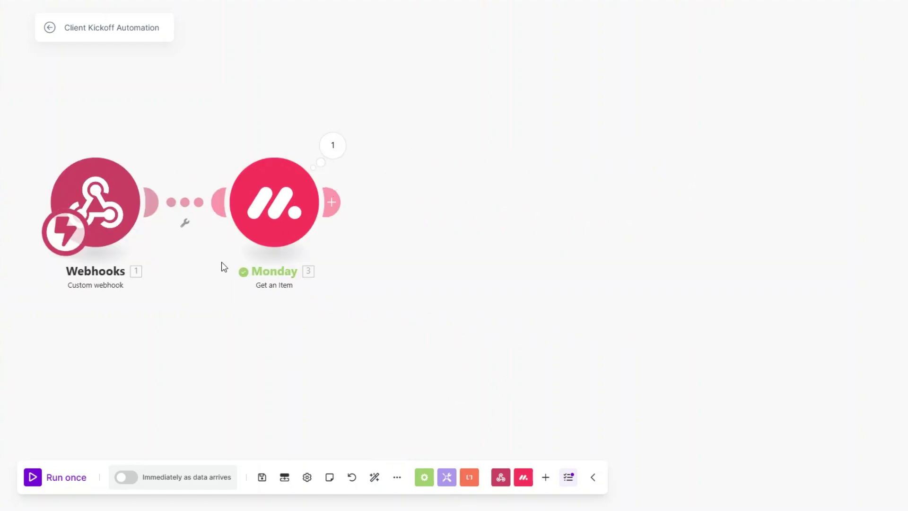
Add a Calendly "Create a Scheduling Link" module after the Monday Get an Item module
{"action": "left_click", "coordinate": [332, 202]}
{"action": "scroll", "coordinate": [545, 255], "scroll_direction": "down", "scroll_amount": 1}
{"action": "scroll", "coordinate": [546, 255], "scroll_direction": "down", "scroll_amount": 5}
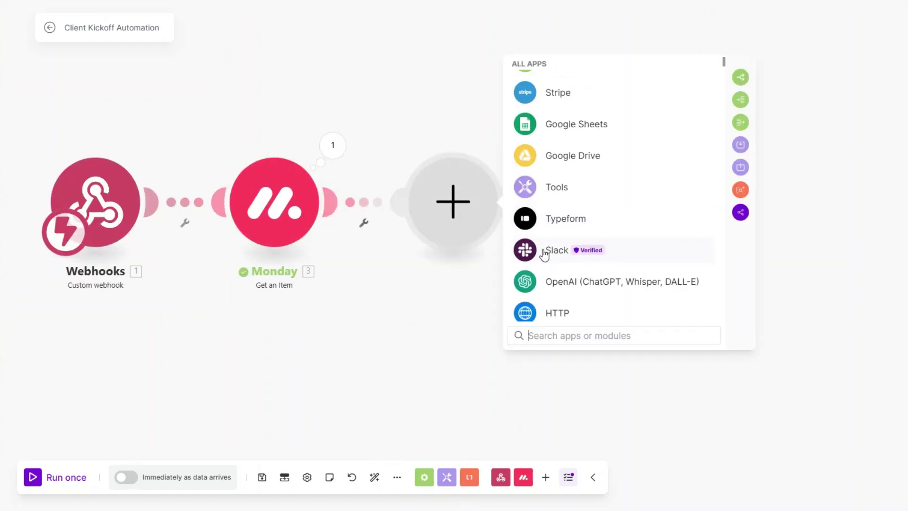
{"action": "left_click", "coordinate": [547, 239]}
{"action": "scroll", "coordinate": [550, 245], "scroll_direction": "down", "scroll_amount": 3}
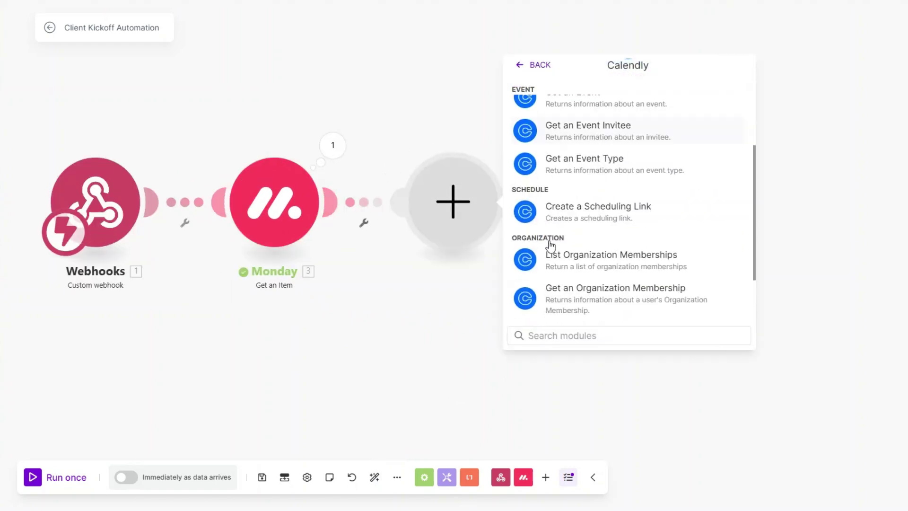
{"action": "left_click", "coordinate": [571, 213]}
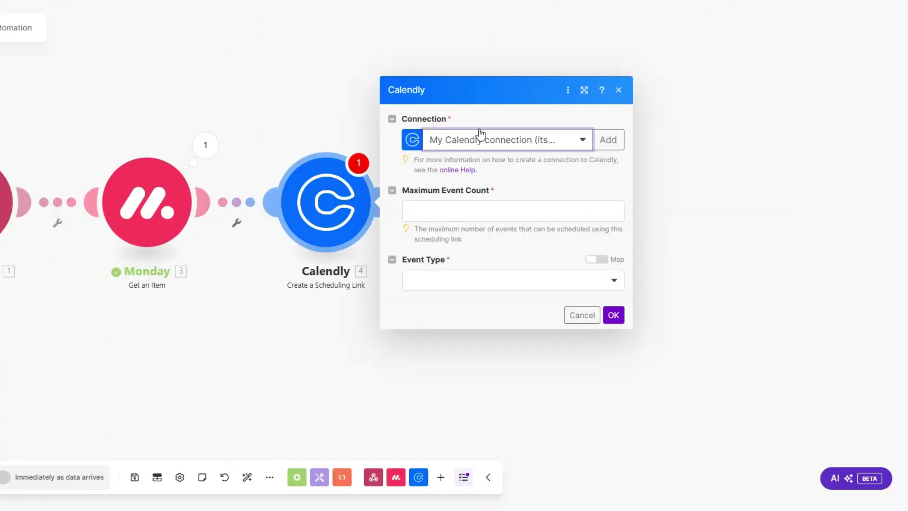
Keep the existing Calendly connection, set Maximum Event Count to 1 and Event Type to Kickoff Call, and save the module
{"action": "left_click", "coordinate": [608, 140]}
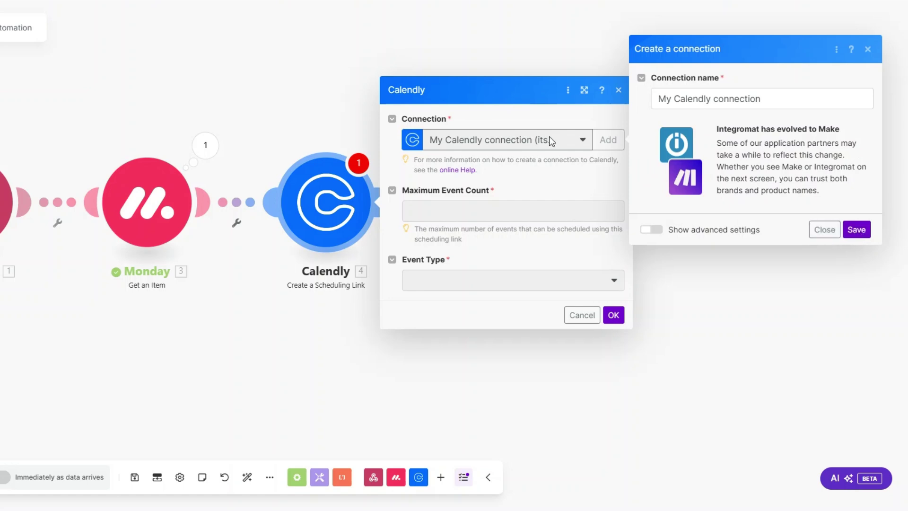
{"action": "left_click", "coordinate": [825, 229]}
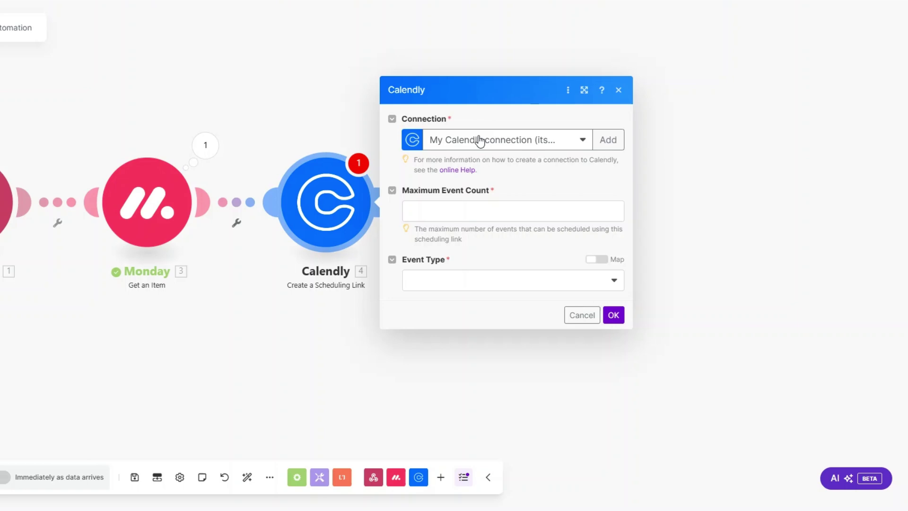
{"action": "left_click", "coordinate": [457, 214]}
{"action": "type", "text": "1"}
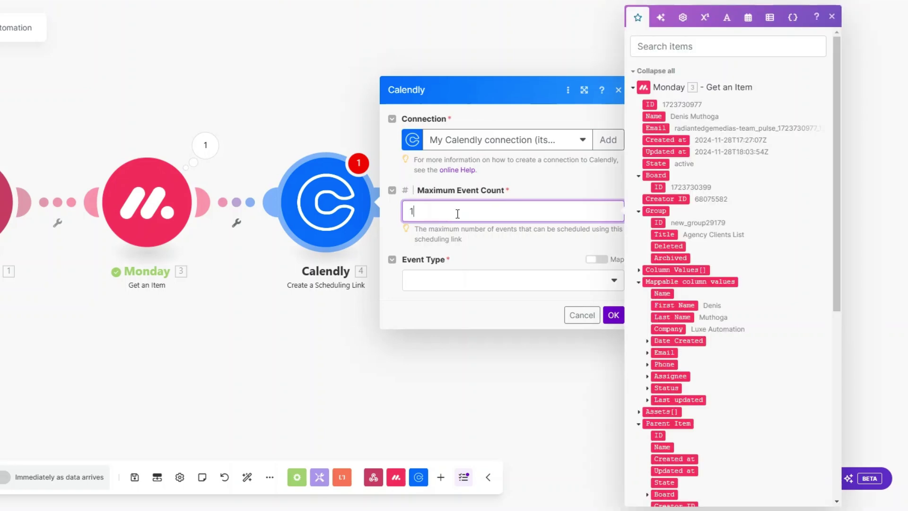
{"action": "left_click", "coordinate": [456, 281]}
{"action": "left_click", "coordinate": [418, 317]}
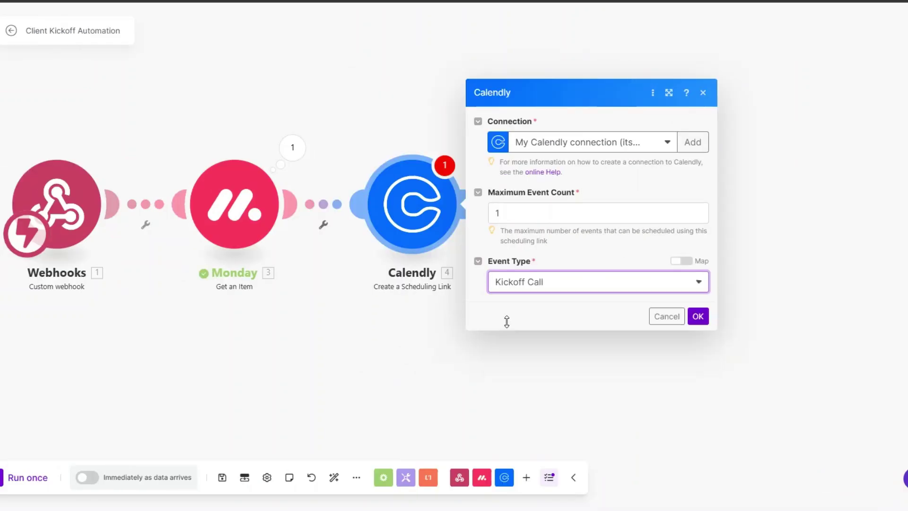
{"action": "left_click", "coordinate": [615, 316]}
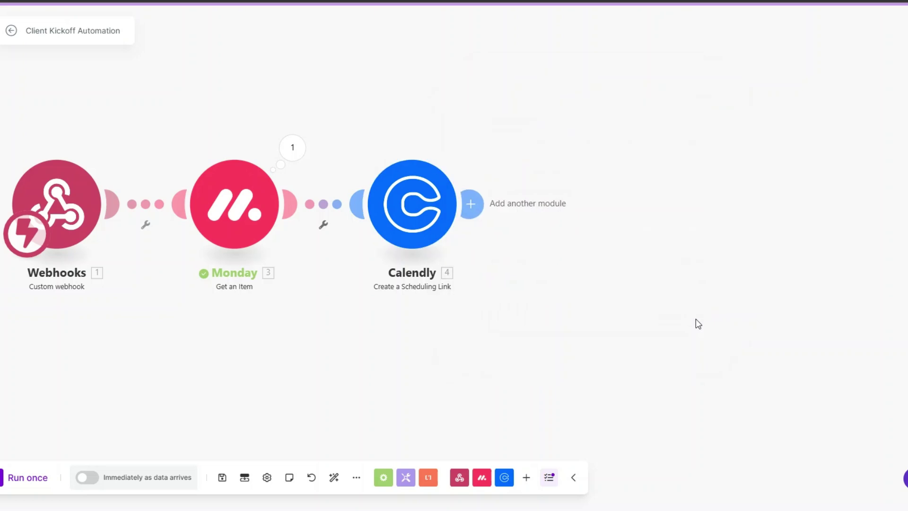
Rename the Calendly module as "Kickoff Call Link"
{"action": "right_click", "coordinate": [415, 247]}
{"action": "left_click", "coordinate": [436, 276]}
{"action": "type", "text": "Kickoff Call"}
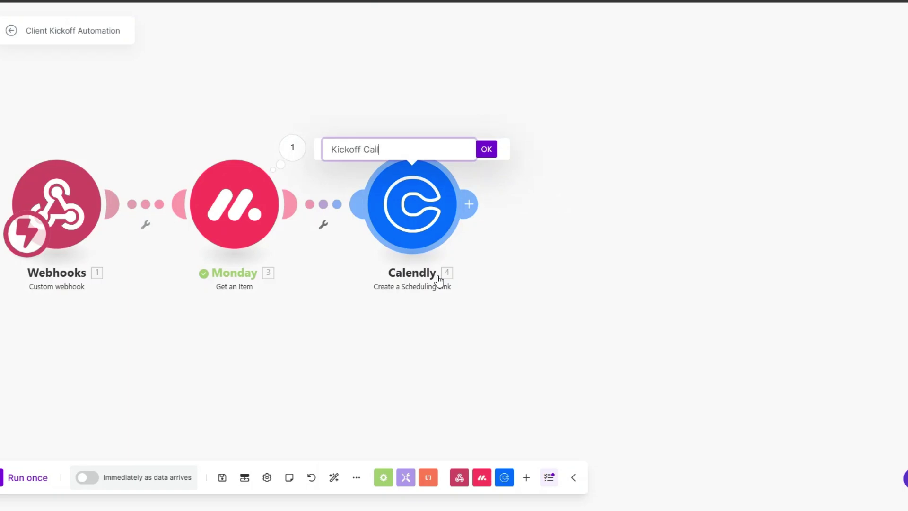
{"action": "type", "text": " Link"}
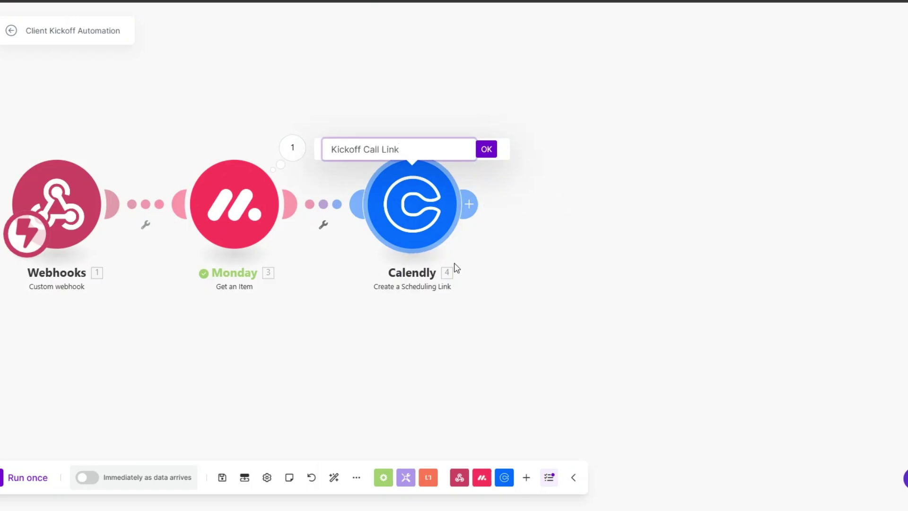
{"action": "left_click", "coordinate": [486, 150]}
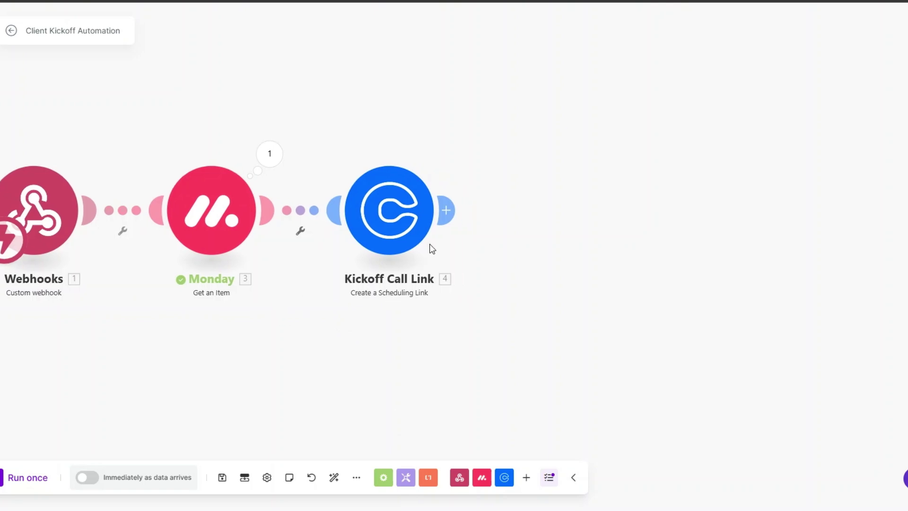
Add a Google Drive "Create a Folder" module after the Kickoff Call Link module
{"action": "left_click", "coordinate": [446, 210]}
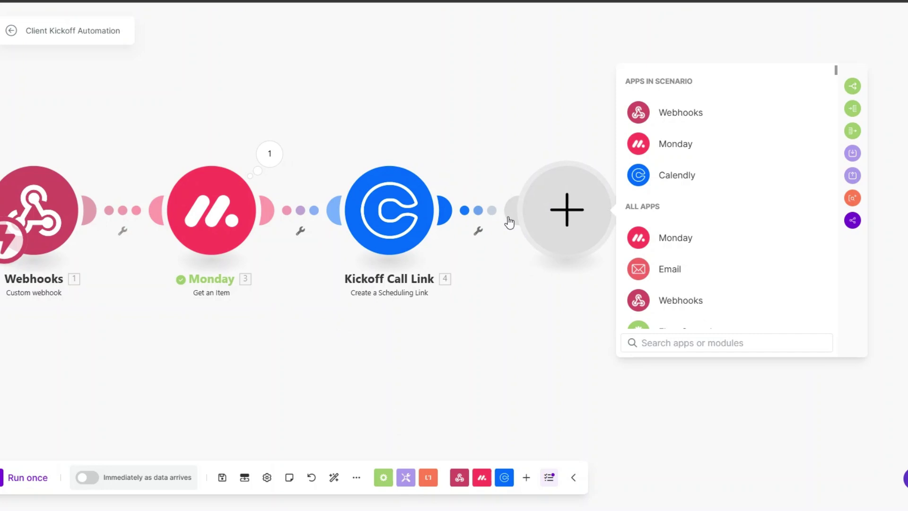
{"action": "scroll", "coordinate": [680, 156], "scroll_direction": "down", "scroll_amount": 3}
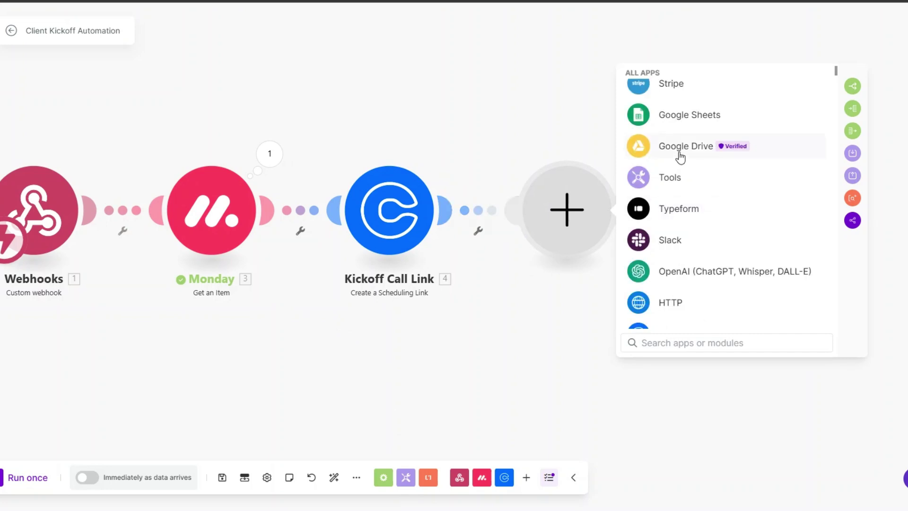
{"action": "left_click", "coordinate": [679, 152]}
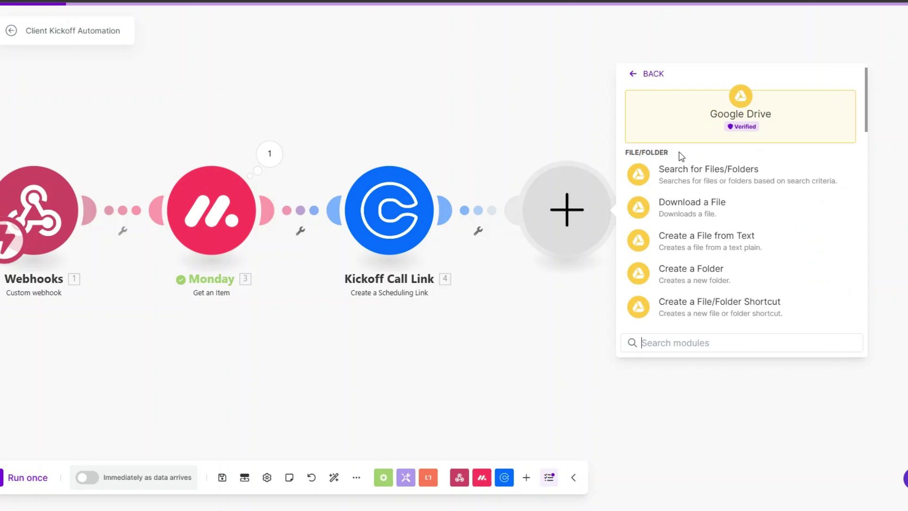
{"action": "left_click", "coordinate": [690, 278]}
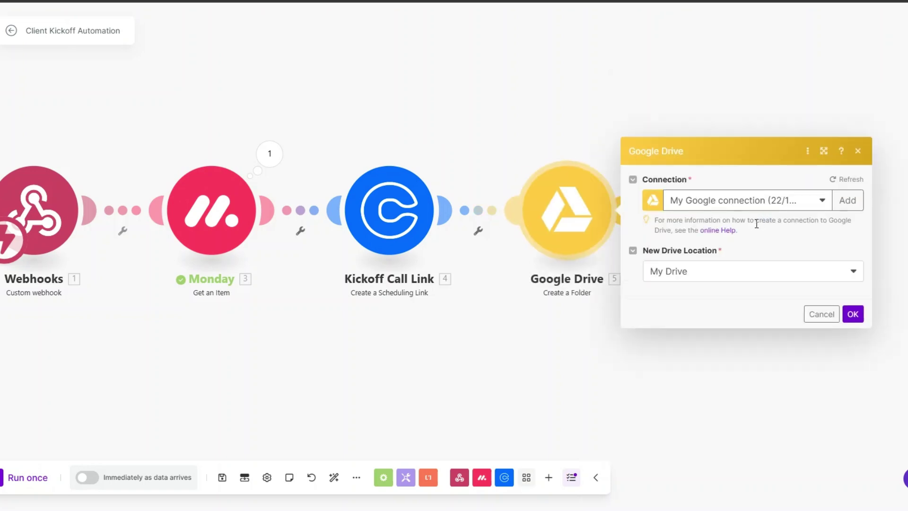
Set the new folder's location to the My Drive root, name it with Monday's First Name value plus "'s Folder", and save the module
{"action": "left_click", "coordinate": [675, 221]}
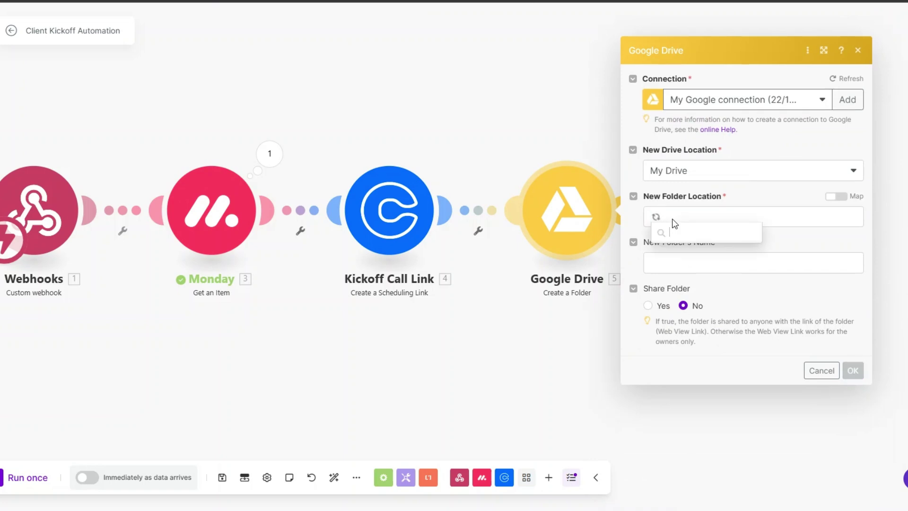
{"action": "left_click", "coordinate": [669, 235]}
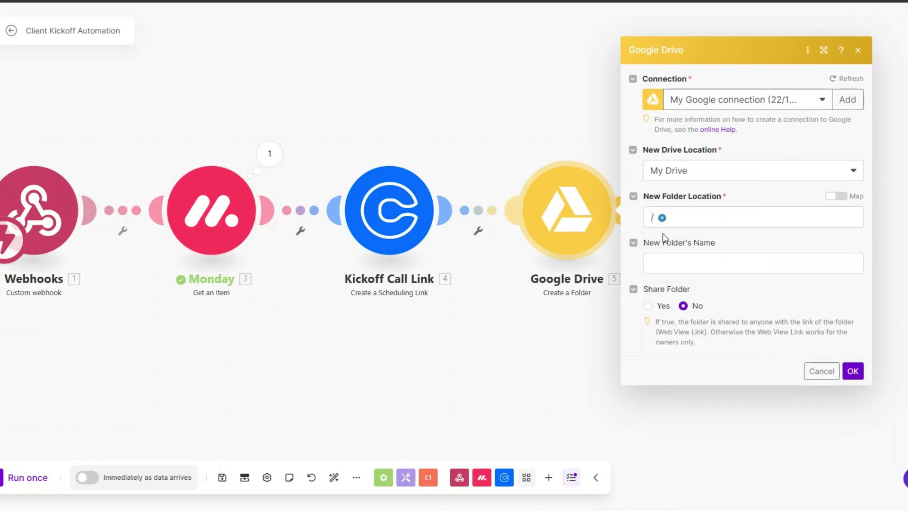
{"action": "left_click", "coordinate": [679, 264]}
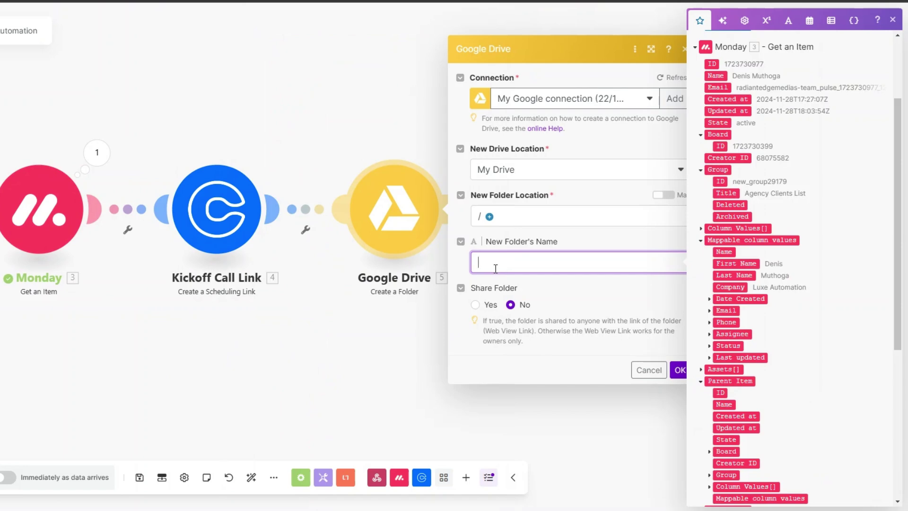
{"action": "left_click", "coordinate": [726, 263]}
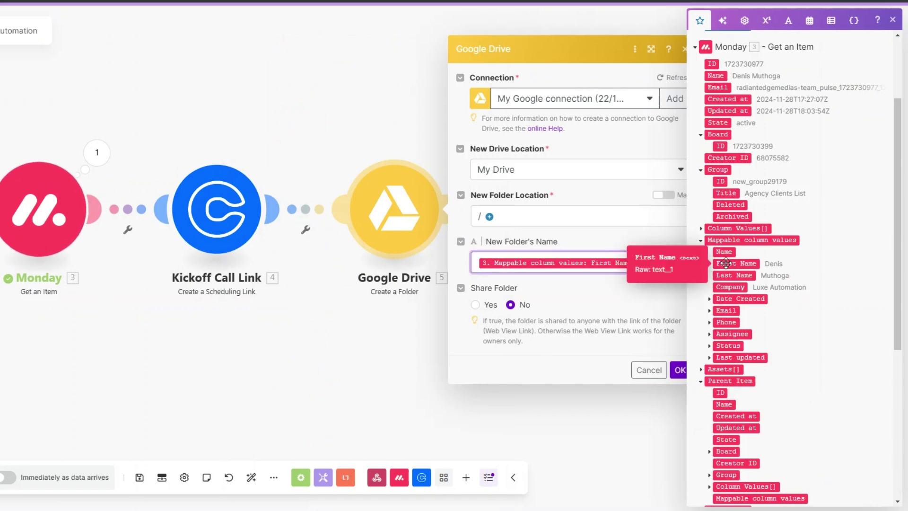
{"action": "type", "text": "'s Folder"}
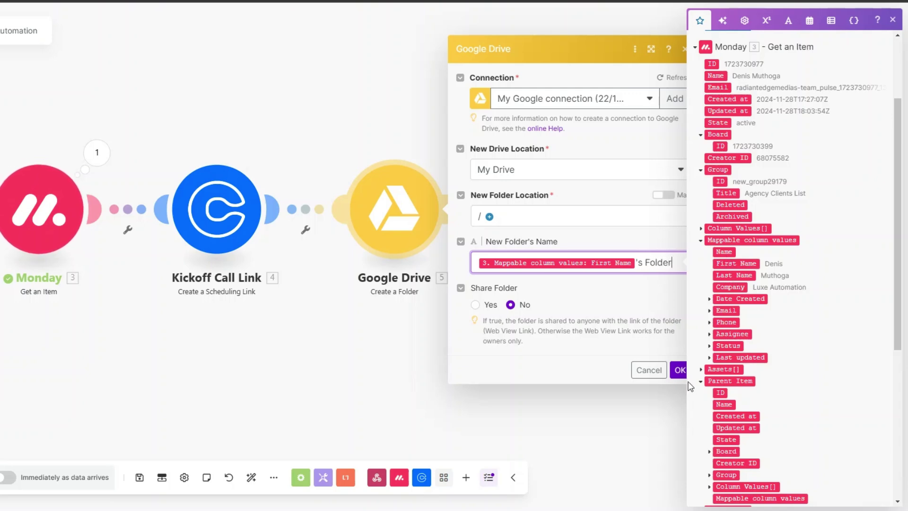
{"action": "left_click", "coordinate": [680, 370]}
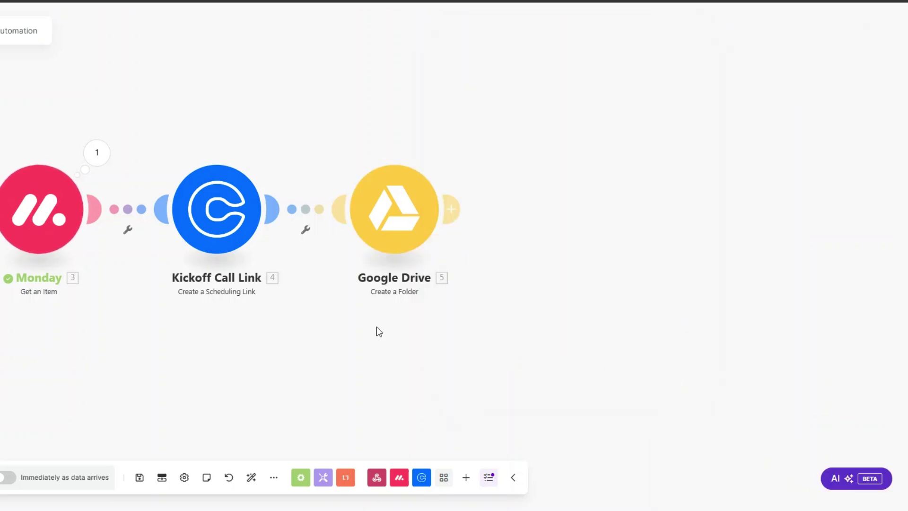
Rename the Google Drive Create a Folder module as "Client's Folder"
{"action": "right_click", "coordinate": [397, 205]}
{"action": "left_click", "coordinate": [428, 263]}
{"action": "type", "text": "C"}
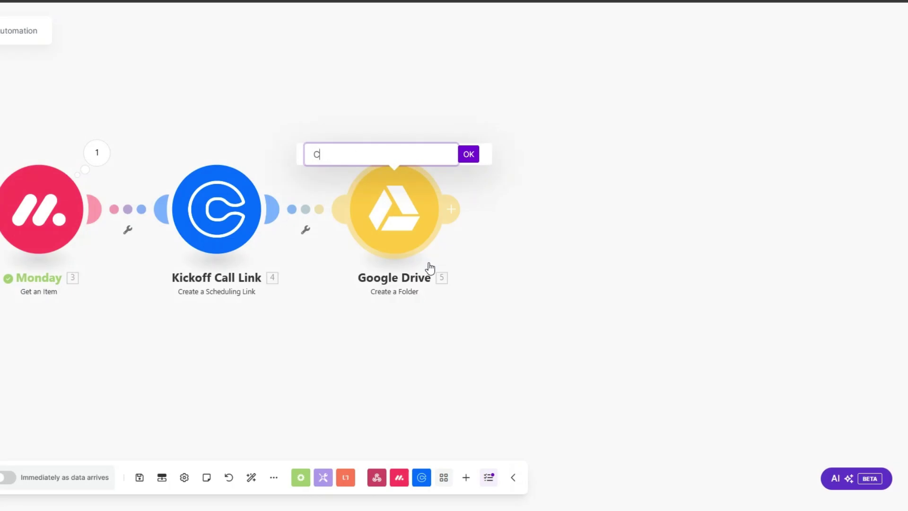
{"action": "type", "text": "lient's Folder"}
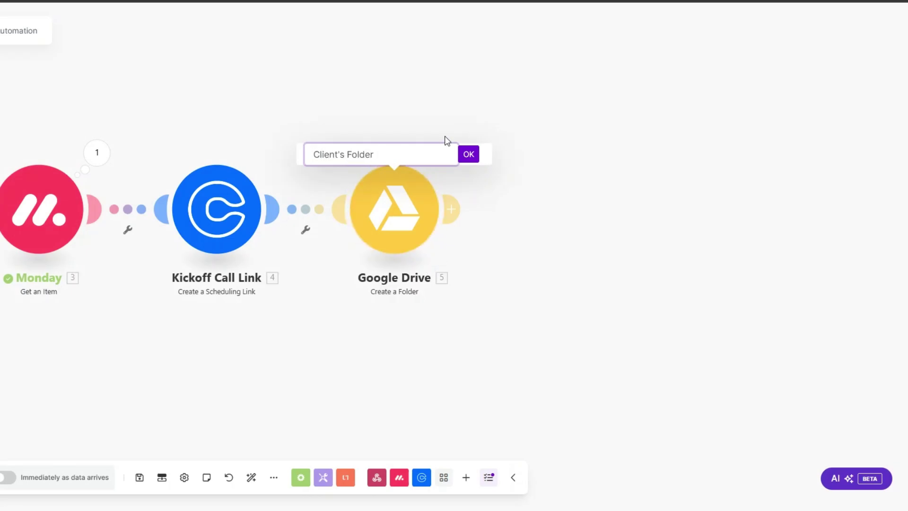
{"action": "left_click", "coordinate": [469, 154]}
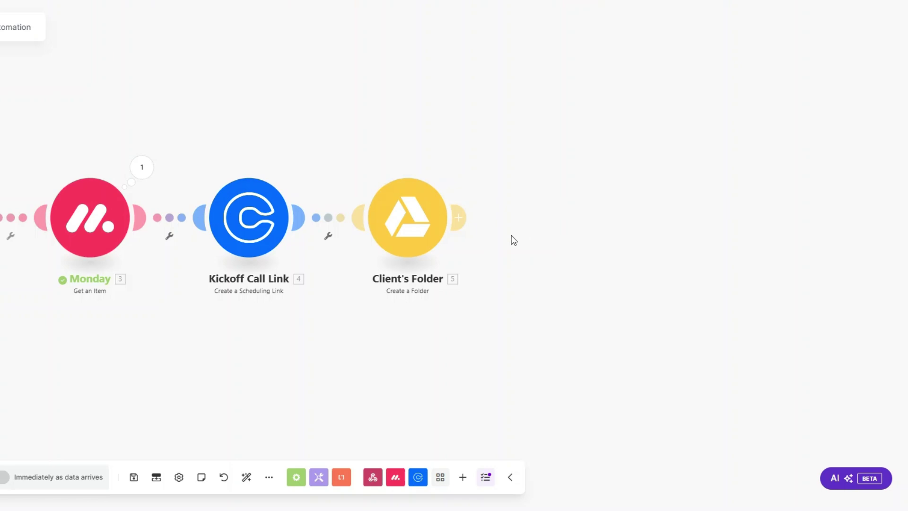
Add a Google Drive "Search for Files/Folders" module after the Client's Folder module
{"action": "left_click", "coordinate": [460, 218]}
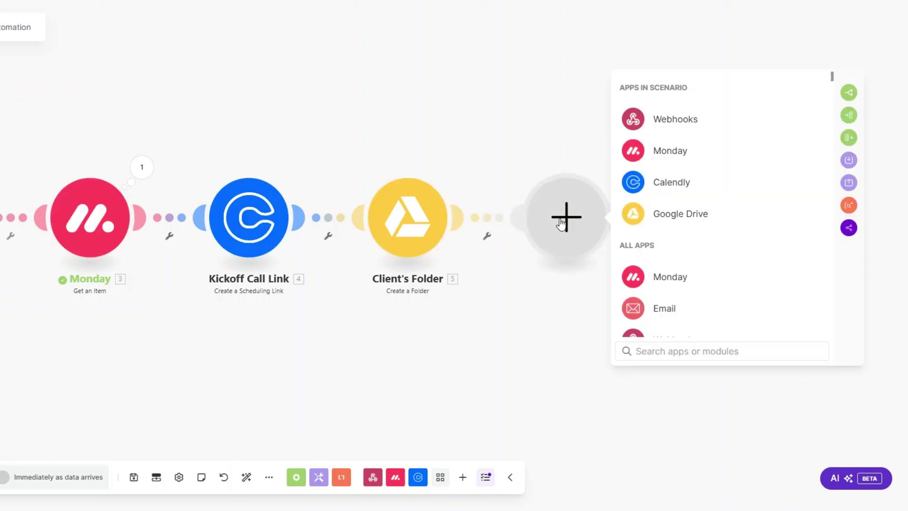
{"action": "left_click", "coordinate": [677, 213]}
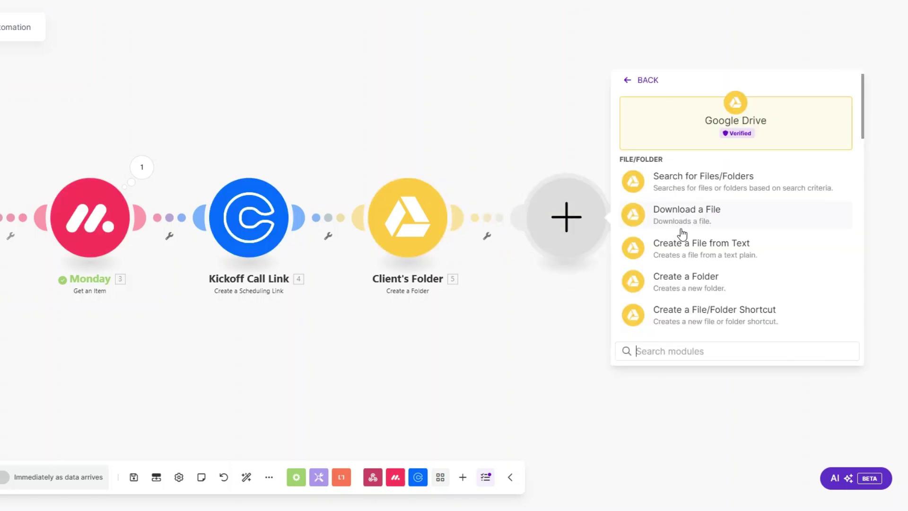
{"action": "left_click", "coordinate": [679, 178]}
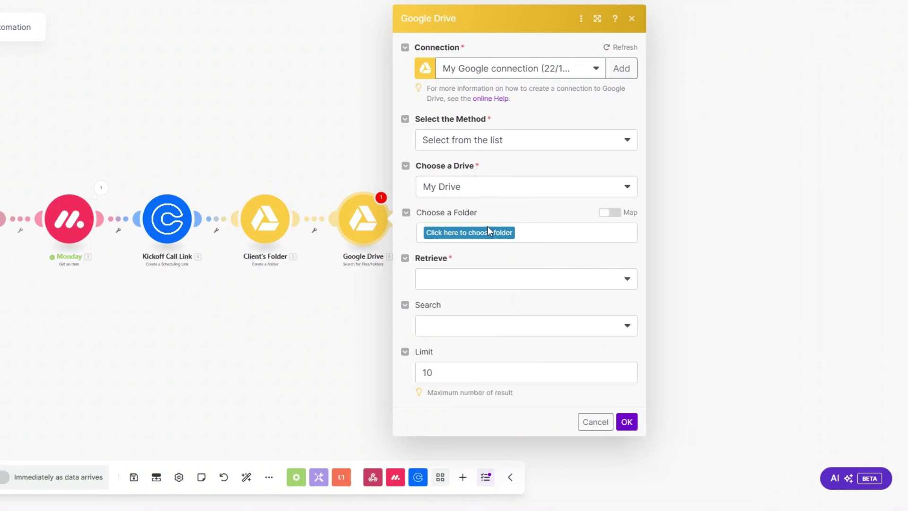
Set the module to retrieve Folders from the Luxe Automation folder using Fulltext search with the query "Automation Resources", and save it
{"action": "left_click", "coordinate": [487, 227]}
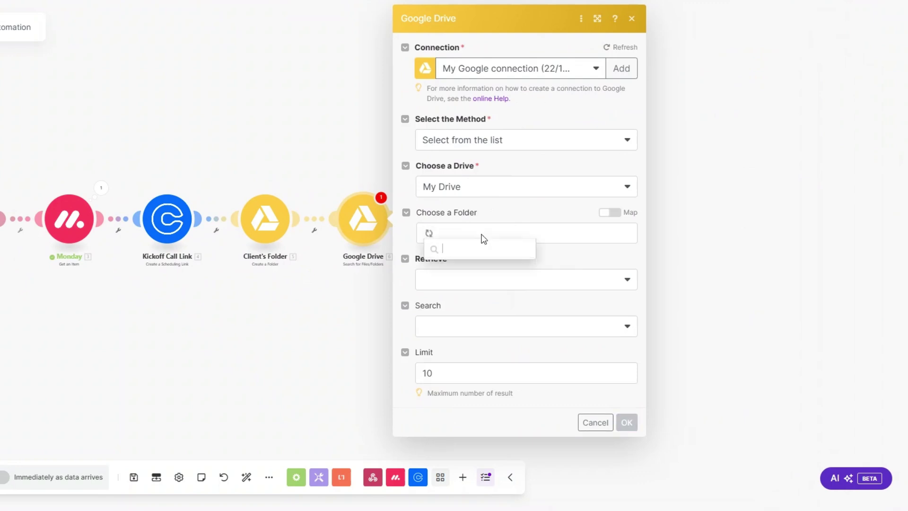
{"action": "left_click", "coordinate": [435, 266]}
{"action": "left_click", "coordinate": [462, 277]}
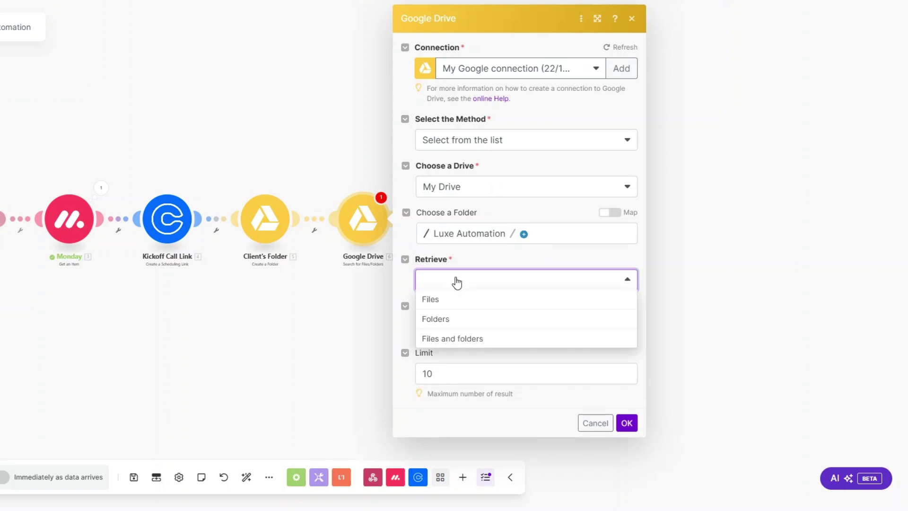
{"action": "left_click", "coordinate": [454, 320]}
{"action": "left_click", "coordinate": [463, 329]}
{"action": "left_click", "coordinate": [457, 384]}
{"action": "left_click", "coordinate": [453, 369]}
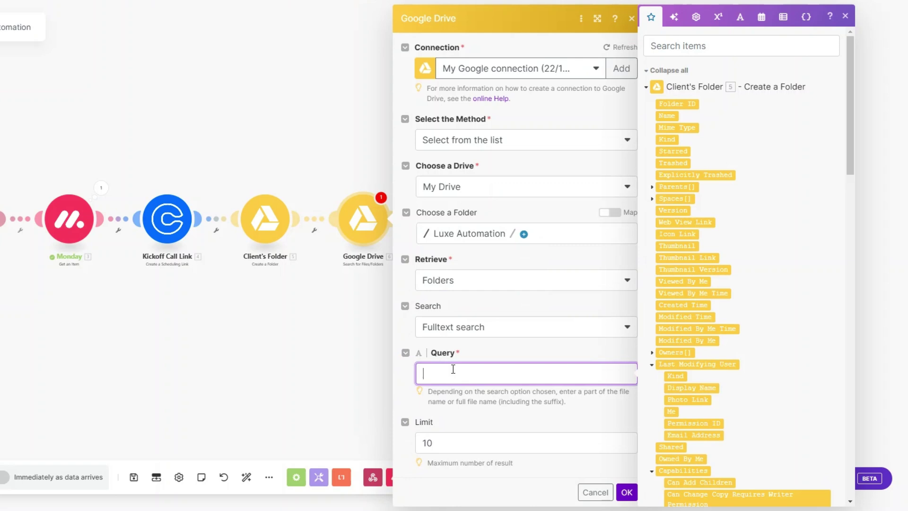
{"action": "type", "text": "Automation Resources"}
{"action": "left_click", "coordinate": [443, 443]}
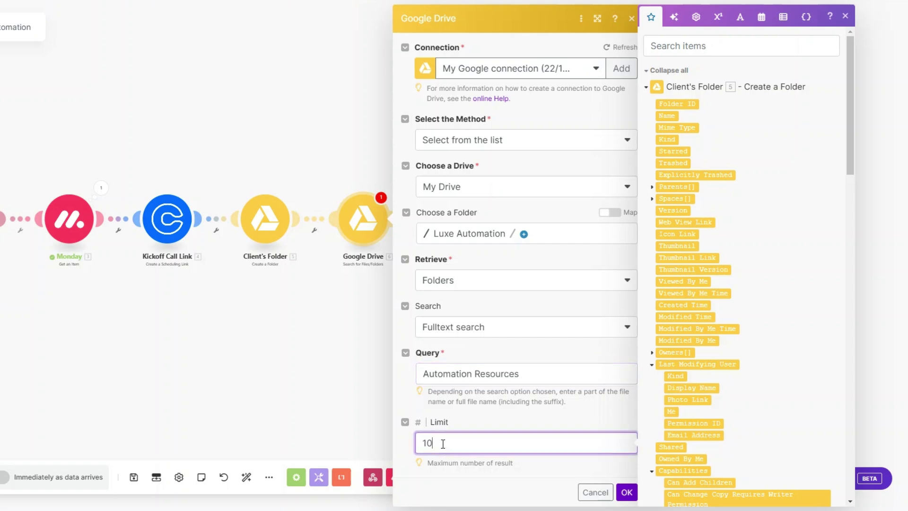
{"action": "left_click", "coordinate": [626, 492]}
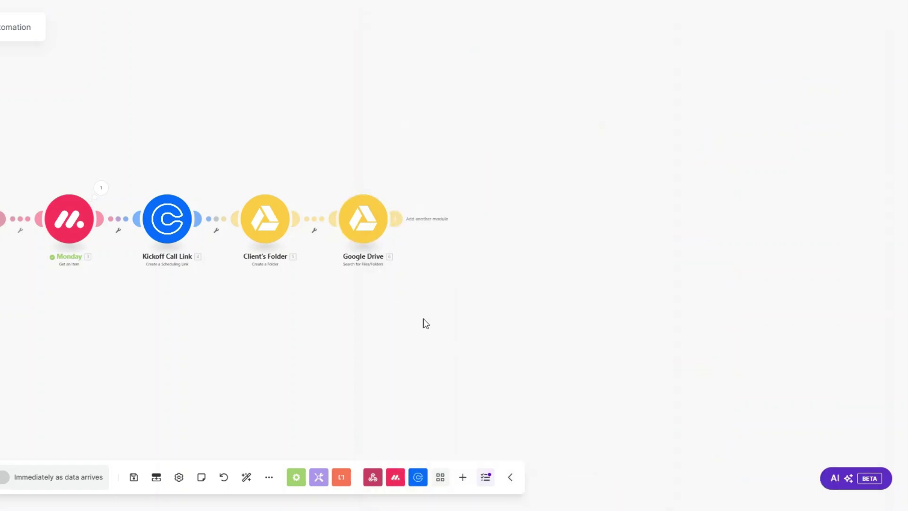
Rename the Google Drive Search for Files/Folders module as "Automation Resources"
{"action": "type", "text": "Au"}
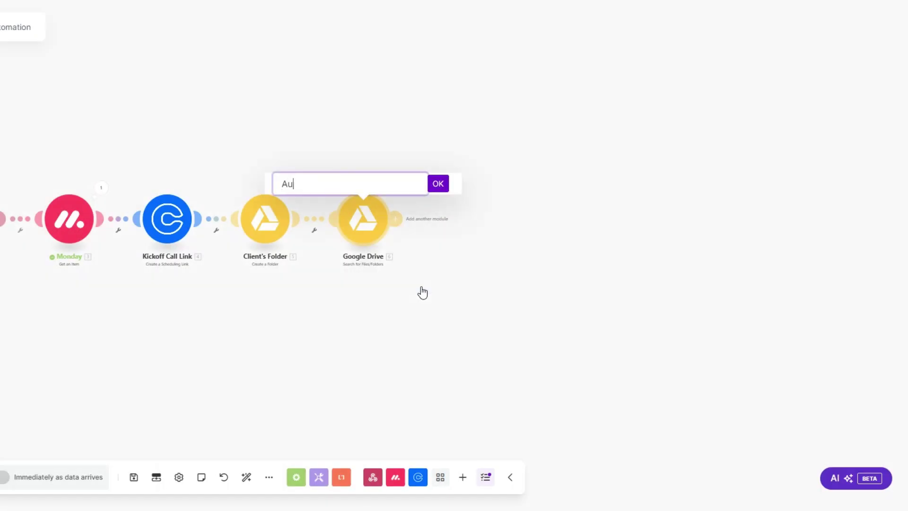
{"action": "type", "text": "tomation Resources"}
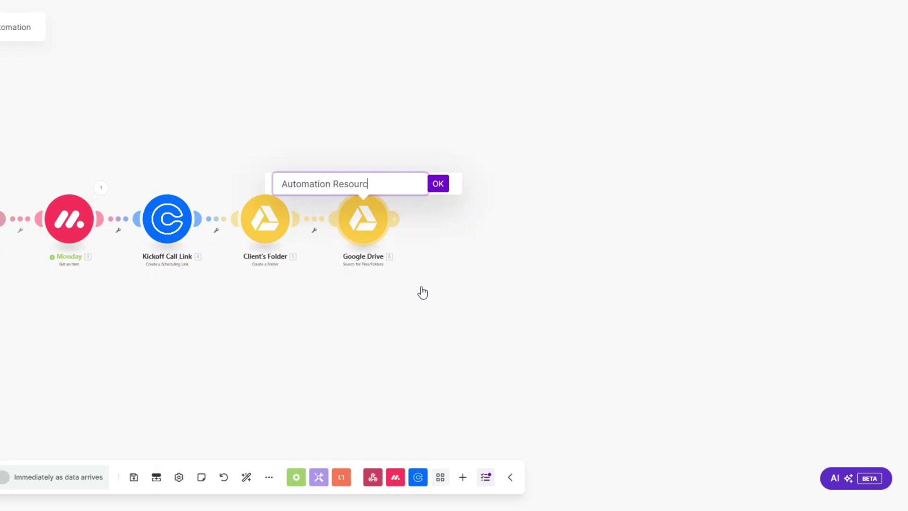
{"action": "left_click", "coordinate": [440, 184]}
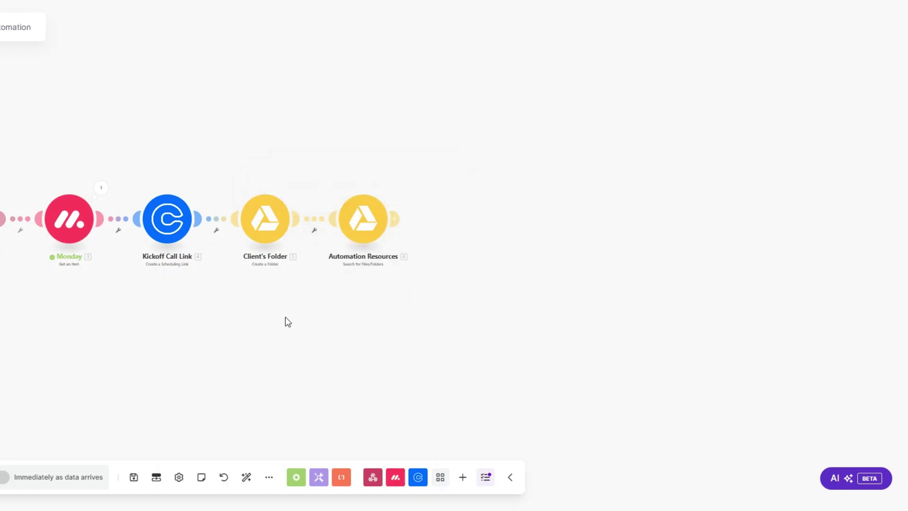
Add a Google Drive "Get a Share Link" module after the Automation Resources module
{"action": "left_click_drag", "start_coordinate": [286, 319], "coordinate": [317, 319]}
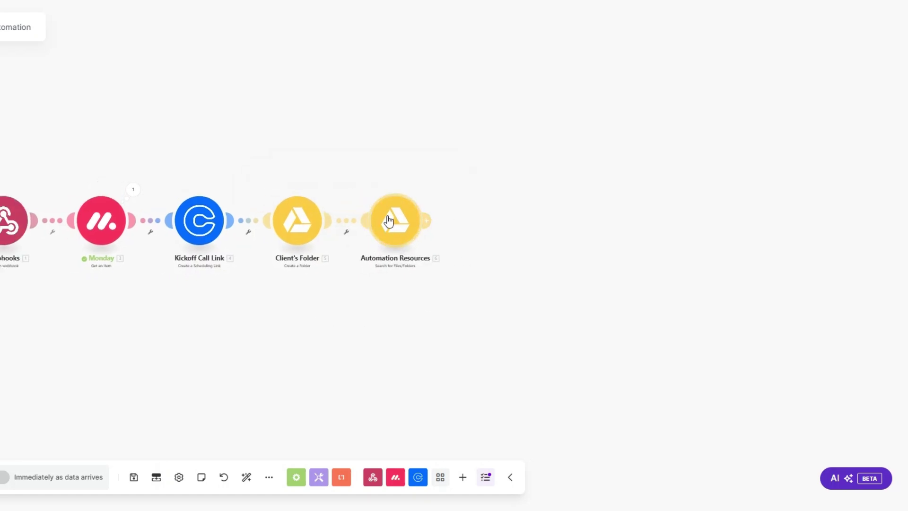
{"action": "left_click", "coordinate": [428, 220]}
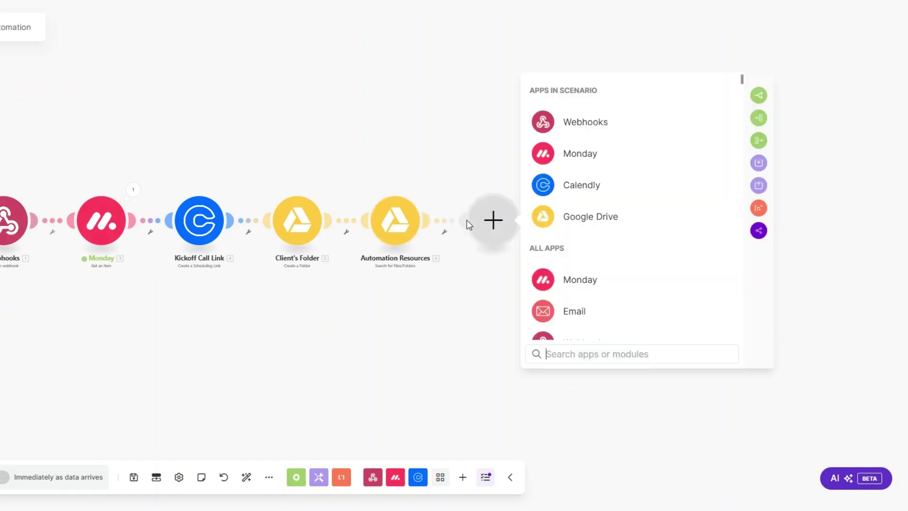
{"action": "left_click", "coordinate": [590, 216]}
{"action": "scroll", "coordinate": [606, 256], "scroll_direction": "down", "scroll_amount": 6}
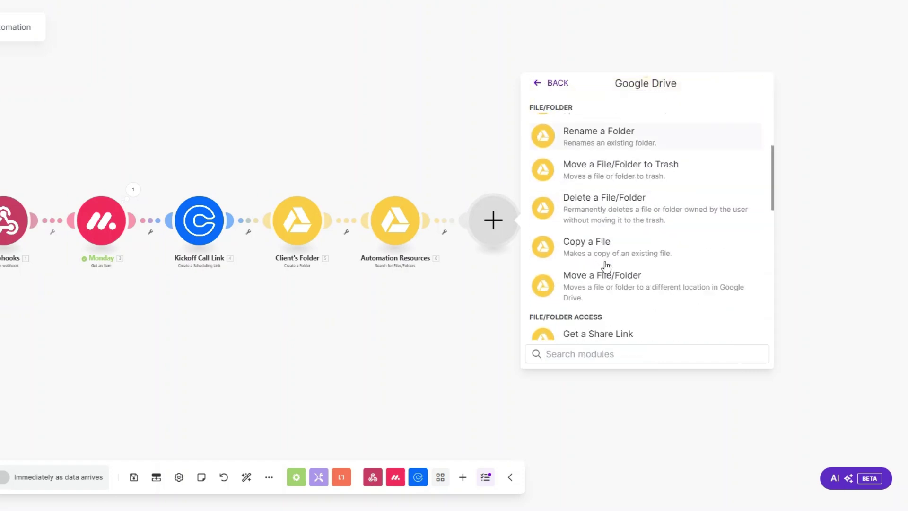
{"action": "left_click", "coordinate": [600, 305]}
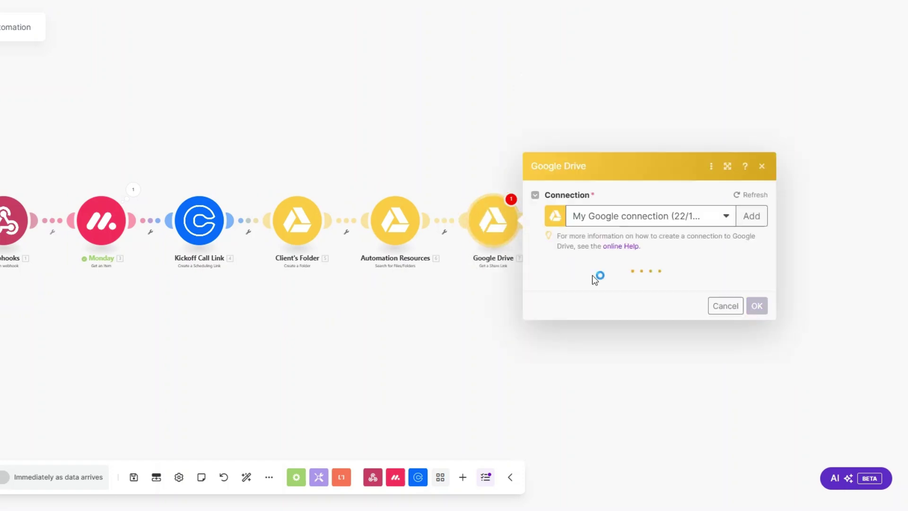
Map the share link's File ID to the Automation Resources File ID, set Role to Reader and Type to Anyone, and save the module
{"action": "left_click", "coordinate": [597, 303]}
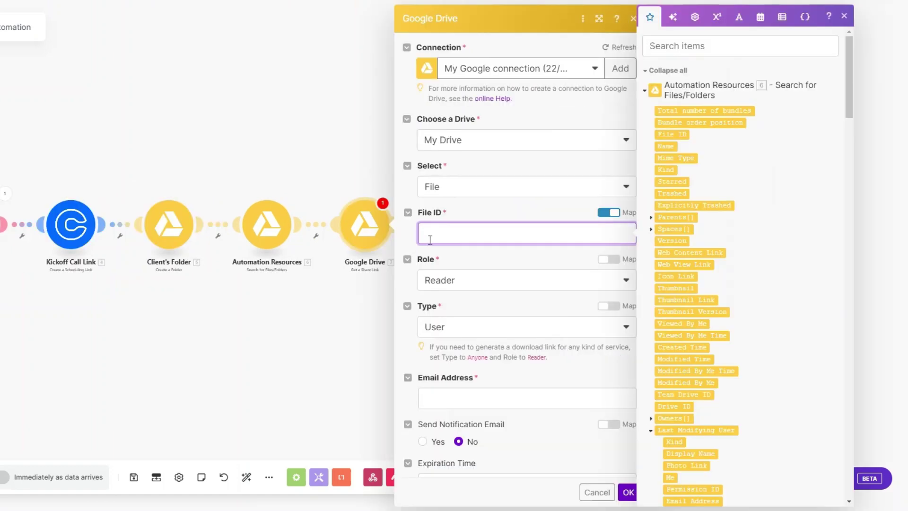
{"action": "left_click", "coordinate": [677, 133]}
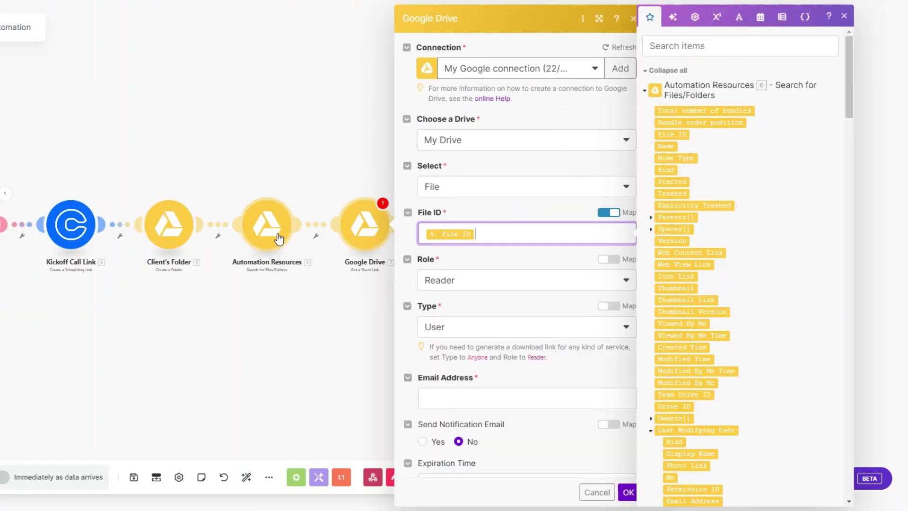
{"action": "left_click", "coordinate": [457, 286]}
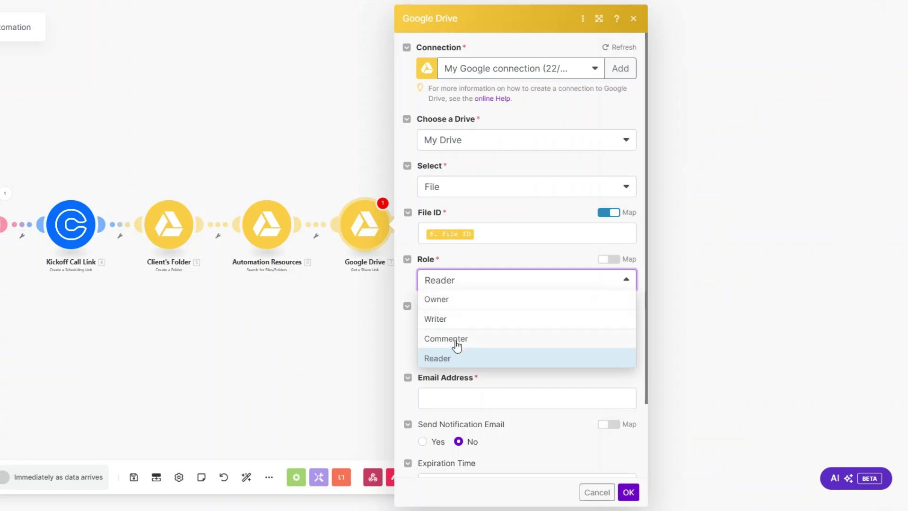
{"action": "left_click", "coordinate": [467, 354]}
{"action": "scroll", "coordinate": [461, 285], "scroll_direction": "down", "scroll_amount": 2}
{"action": "left_click", "coordinate": [449, 242]}
{"action": "left_click", "coordinate": [454, 318]}
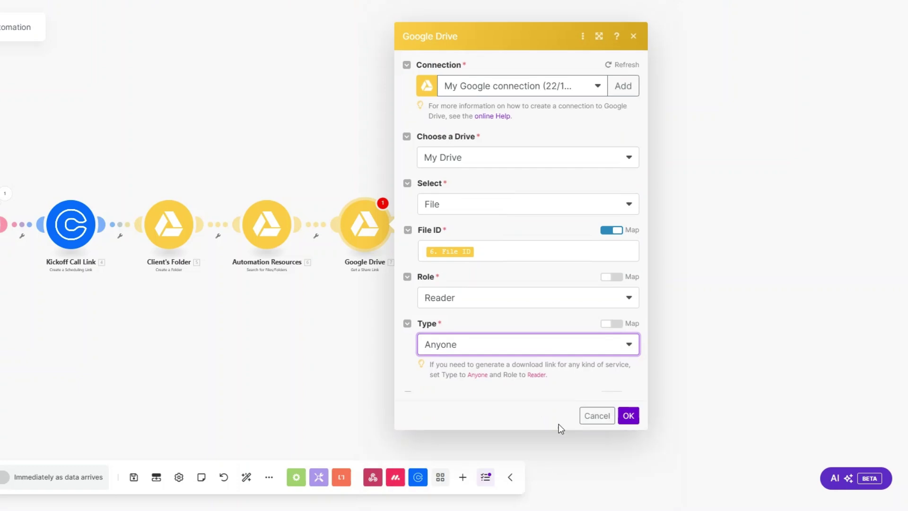
{"action": "left_click", "coordinate": [626, 429]}
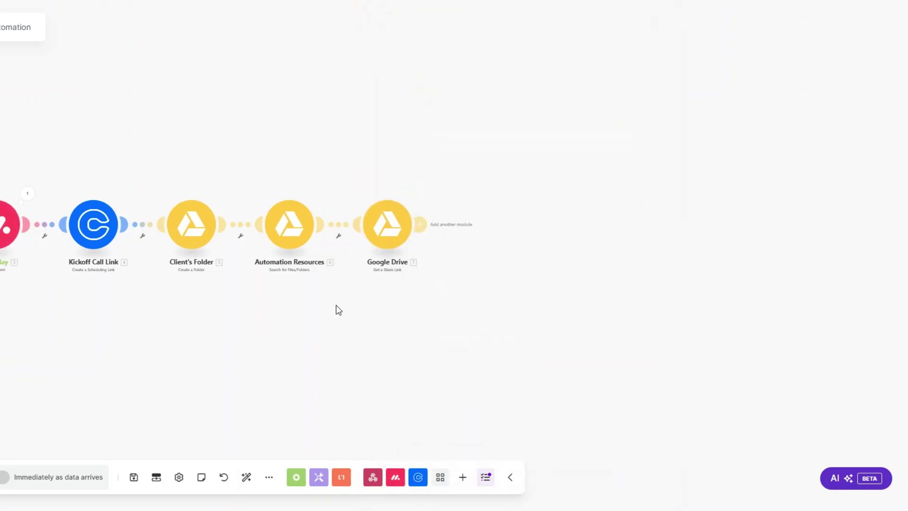
Rename the Google Drive Get a Share Link module as "Resources Link"
{"action": "right_click", "coordinate": [388, 221]}
{"action": "left_click", "coordinate": [422, 282]}
{"action": "type", "text": "Resourc"}
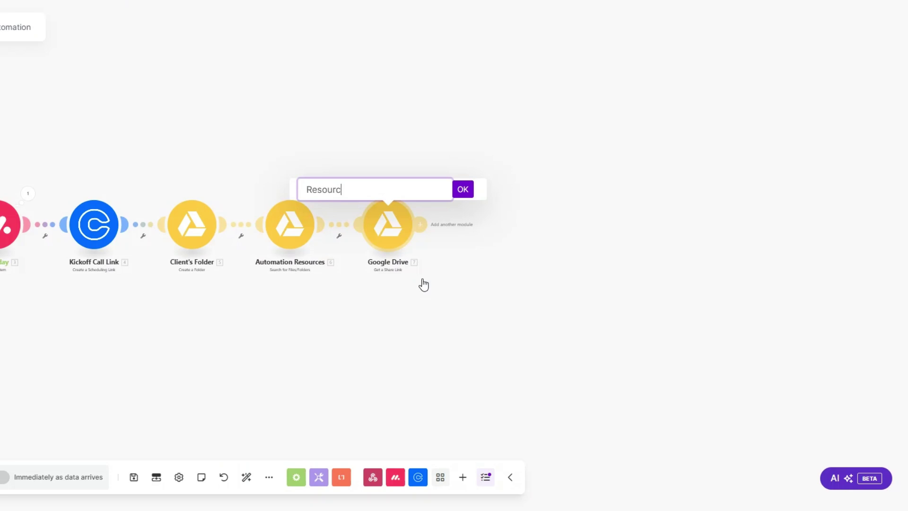
{"action": "type", "text": "es Link"}
{"action": "left_click", "coordinate": [459, 193]}
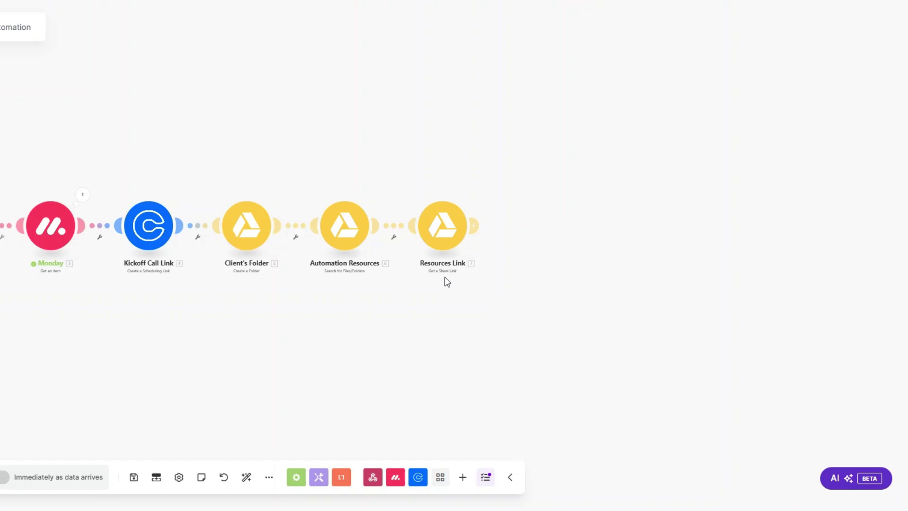
Add an Email "Send an Email" module after the Resources Link module
{"action": "left_click", "coordinate": [473, 225]}
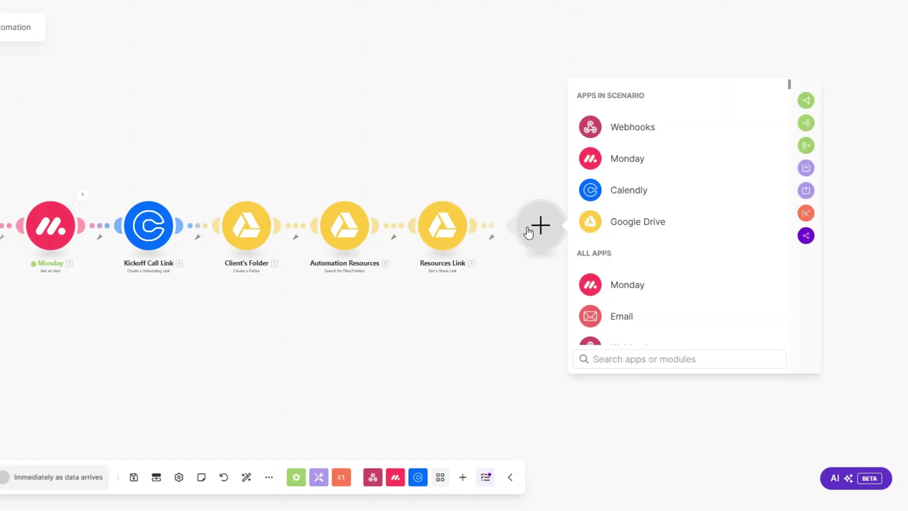
{"action": "scroll", "coordinate": [630, 253], "scroll_direction": "down", "scroll_amount": 2}
{"action": "left_click", "coordinate": [622, 208]}
{"action": "scroll", "coordinate": [638, 307], "scroll_direction": "down", "scroll_amount": 3}
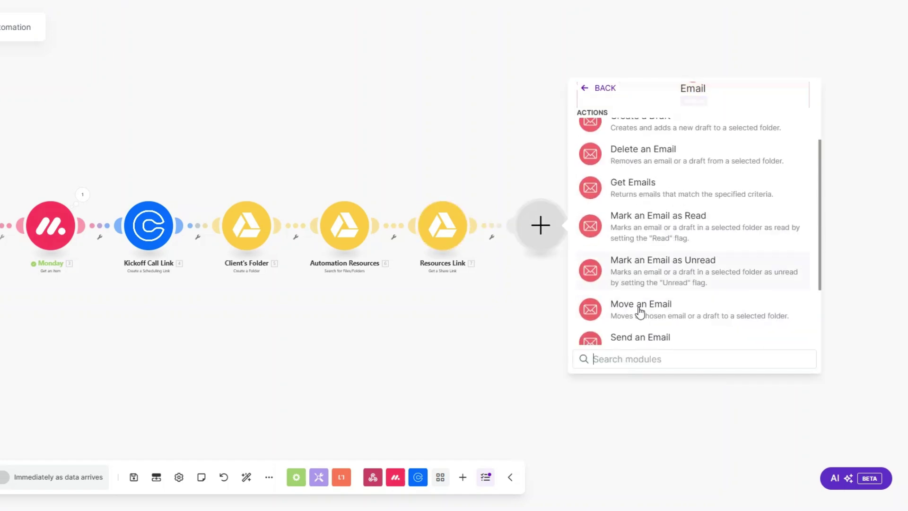
{"action": "left_click", "coordinate": [637, 326]}
Rename the Email Send an Email module as "Welcome Email"
{"action": "right_click", "coordinate": [535, 225]}
{"action": "left_click", "coordinate": [572, 291]}
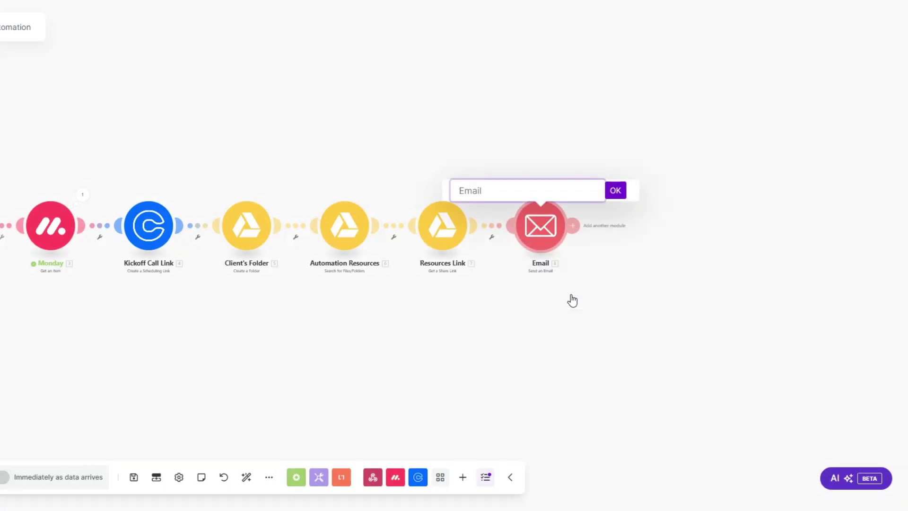
{"action": "type", "text": "Welcome Ema"}
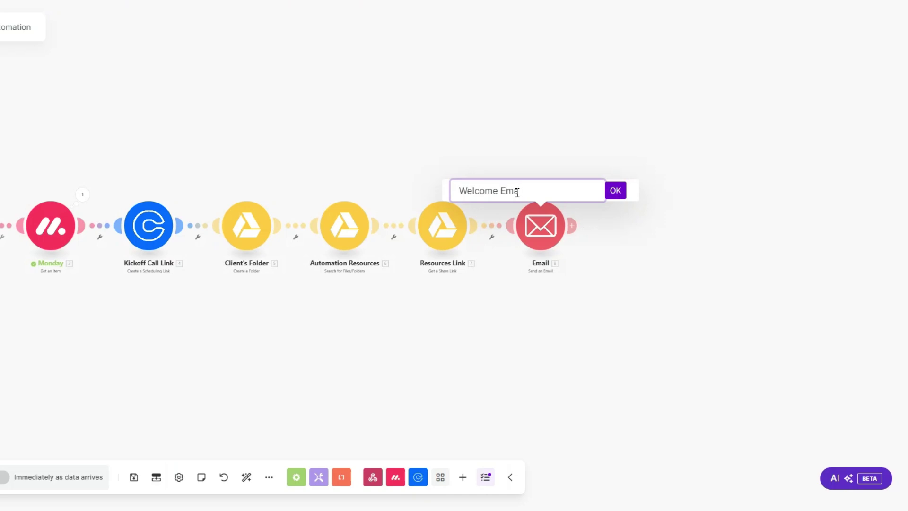
{"action": "left_click", "coordinate": [615, 191]}
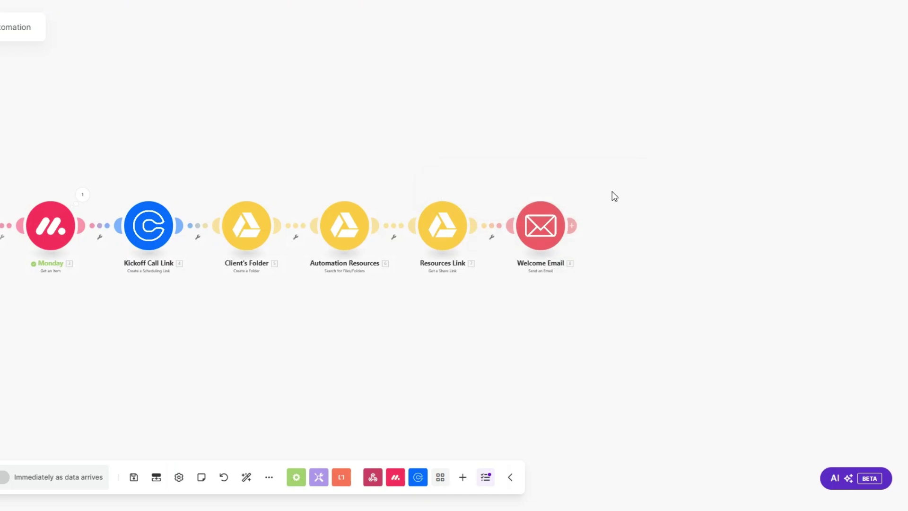
Map the Welcome Email recipient to the monday.com item's Email, with subject "Welcome to Luxe Automation! Let's Get Started." and the plaintext welcome message as content
{"action": "left_click", "coordinate": [540, 226]}
{"action": "left_click_drag", "start_coordinate": [864, 89], "coordinate": [847, 448]}
{"action": "left_click", "coordinate": [677, 240]}
{"action": "left_click", "coordinate": [701, 249]}
{"action": "scroll", "coordinate": [566, 217], "scroll_direction": "down", "scroll_amount": 5}
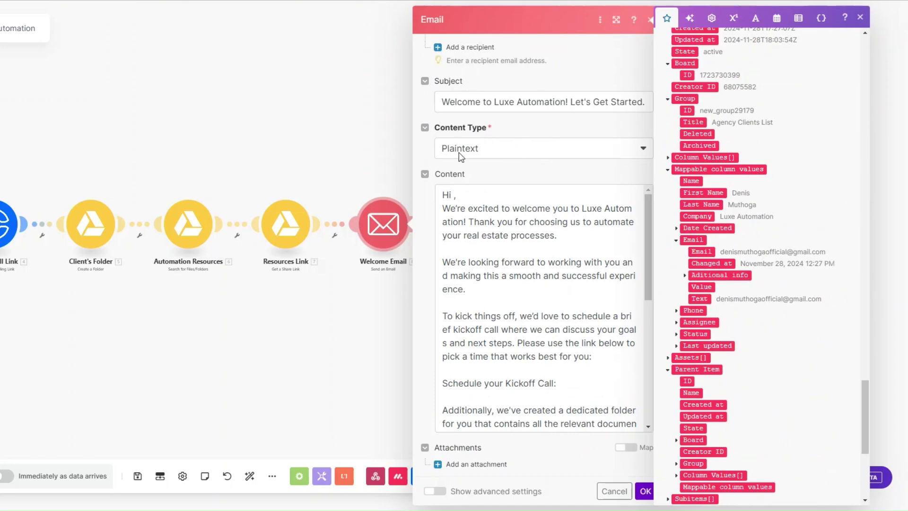
Insert the monday.com First Name after "Hi" in the email content and the Calendly Booking Url after "Schedule your Kickoff Call:"
{"action": "left_click", "coordinate": [455, 195]}
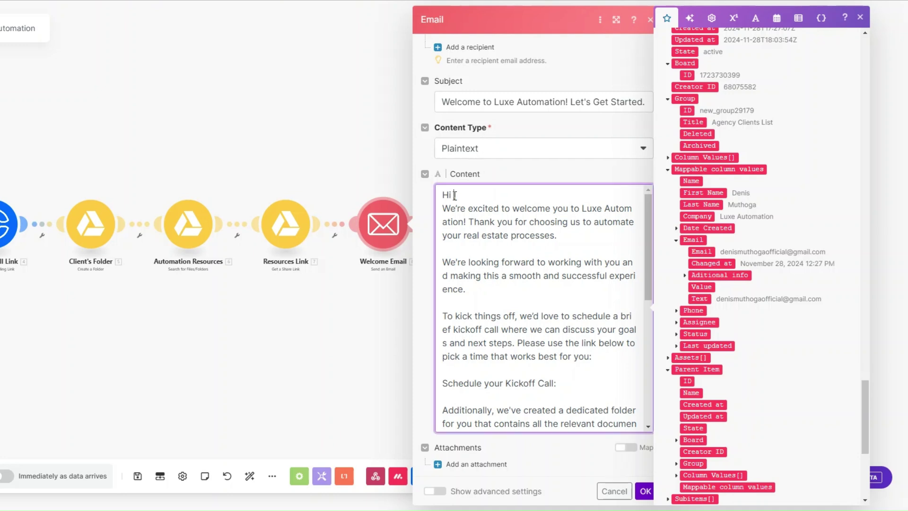
{"action": "left_click", "coordinate": [703, 193]}
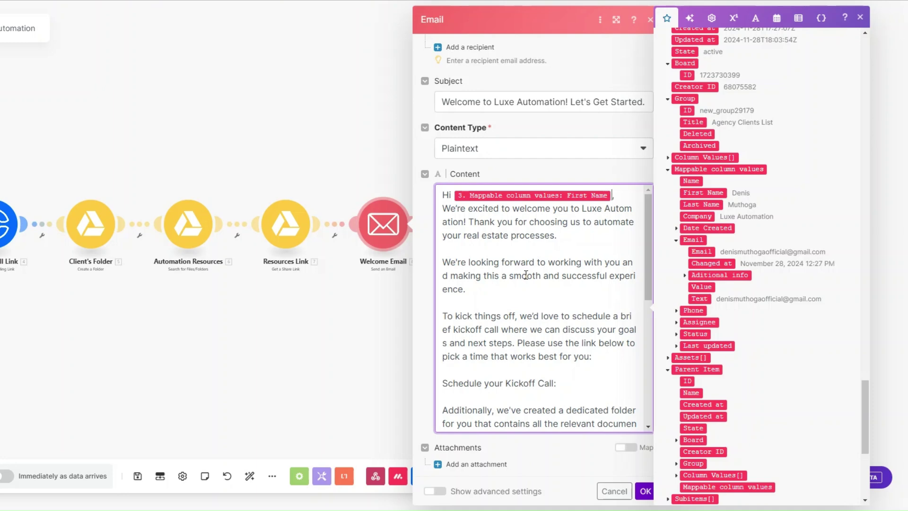
{"action": "scroll", "coordinate": [526, 274], "scroll_direction": "down", "scroll_amount": 3}
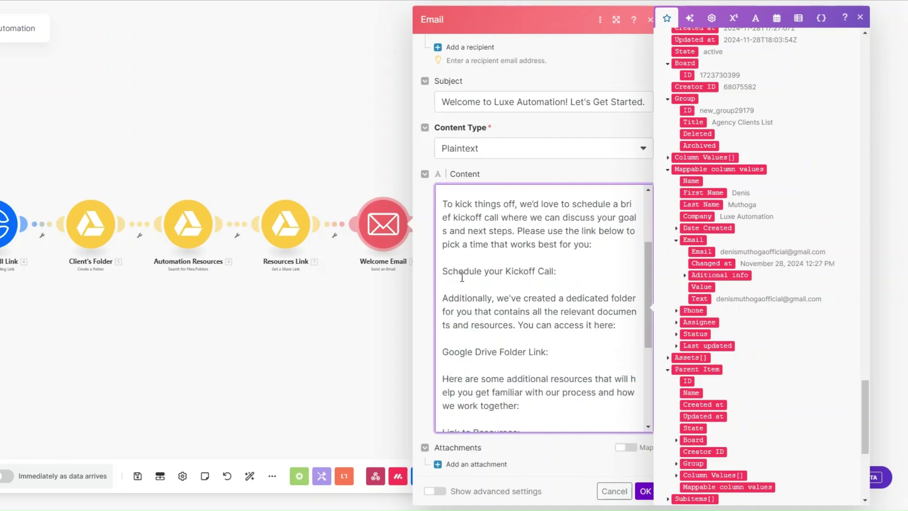
{"action": "scroll", "coordinate": [861, 384], "scroll_direction": "up", "scroll_amount": 8}
{"action": "left_click_drag", "start_coordinate": [697, 301], "coordinate": [591, 272]}
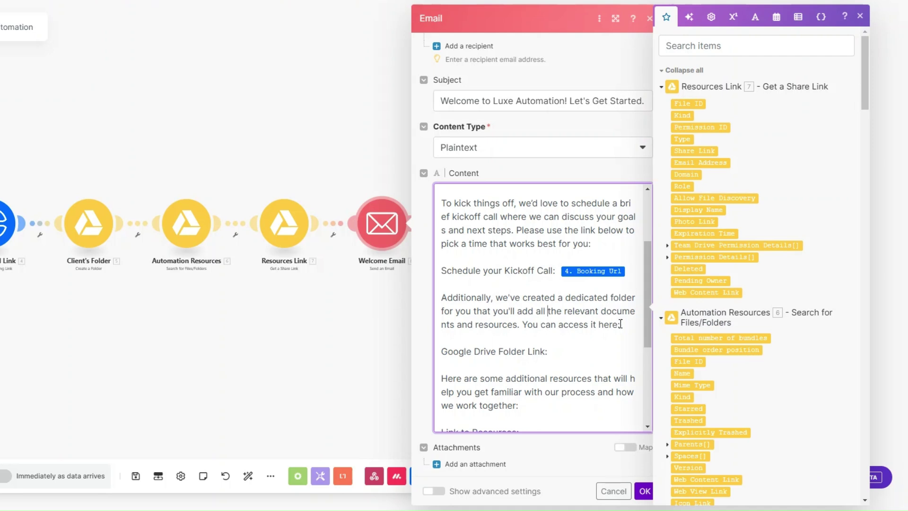
Insert the Client's Folder Web View Link after "Google Drive Folder Link:" in the email content
{"action": "left_click", "coordinate": [564, 350]}
{"action": "scroll", "coordinate": [800, 279], "scroll_direction": "down", "scroll_amount": 20}
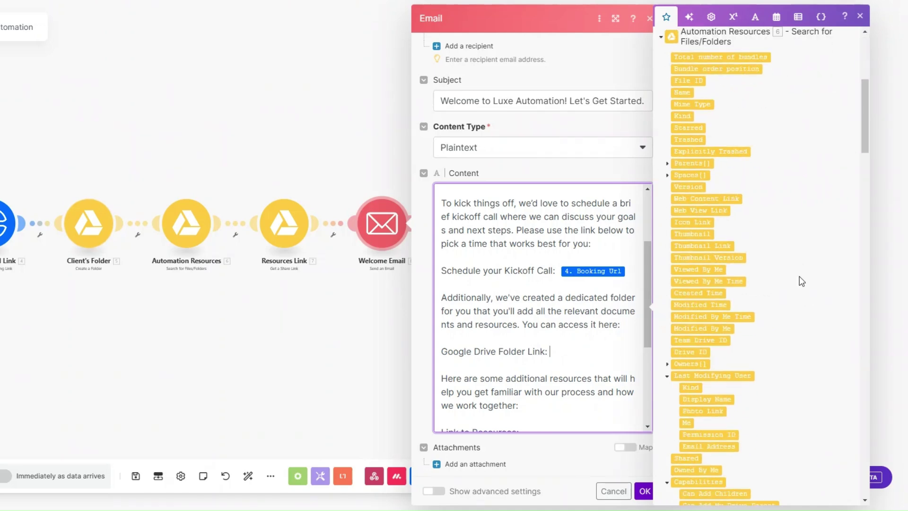
{"action": "scroll", "coordinate": [799, 277], "scroll_direction": "down", "scroll_amount": 1}
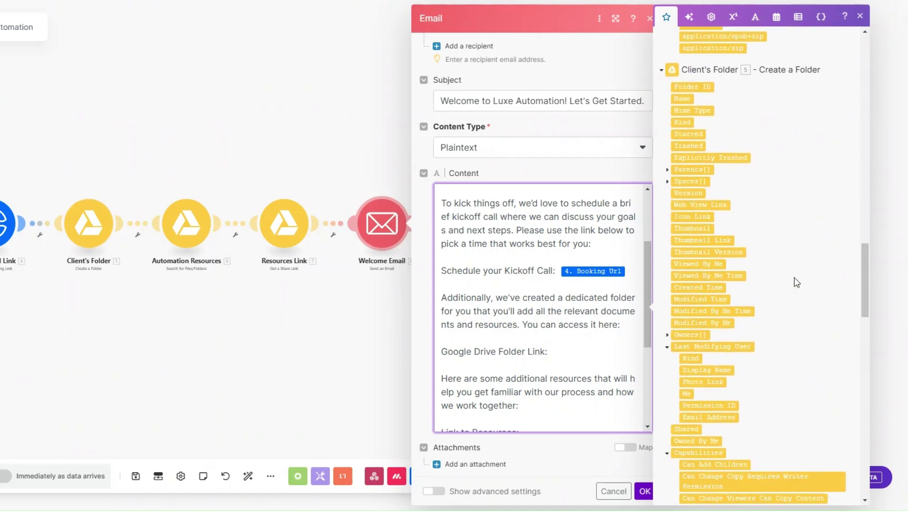
{"action": "left_click", "coordinate": [712, 204]}
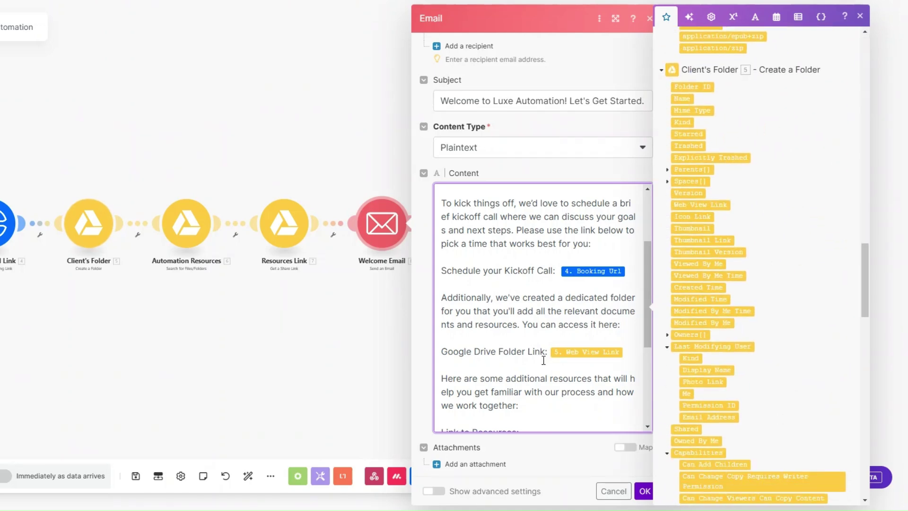
Insert the Resources Link Share Link after "Link to Resources:" in the email content and save the module
{"action": "scroll", "coordinate": [543, 360], "scroll_direction": "down", "scroll_amount": 3}
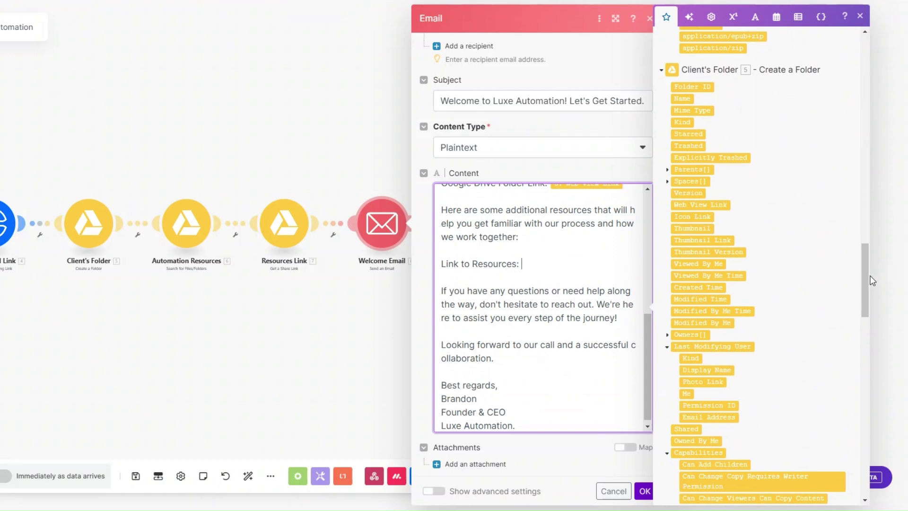
{"action": "scroll", "coordinate": [875, 279], "scroll_direction": "up", "scroll_amount": 15}
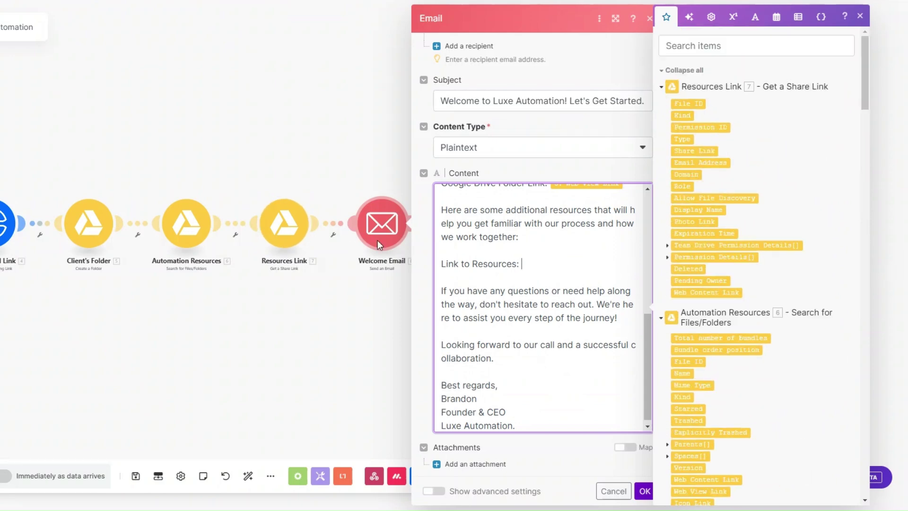
{"action": "left_click_drag", "start_coordinate": [705, 152], "coordinate": [616, 260]}
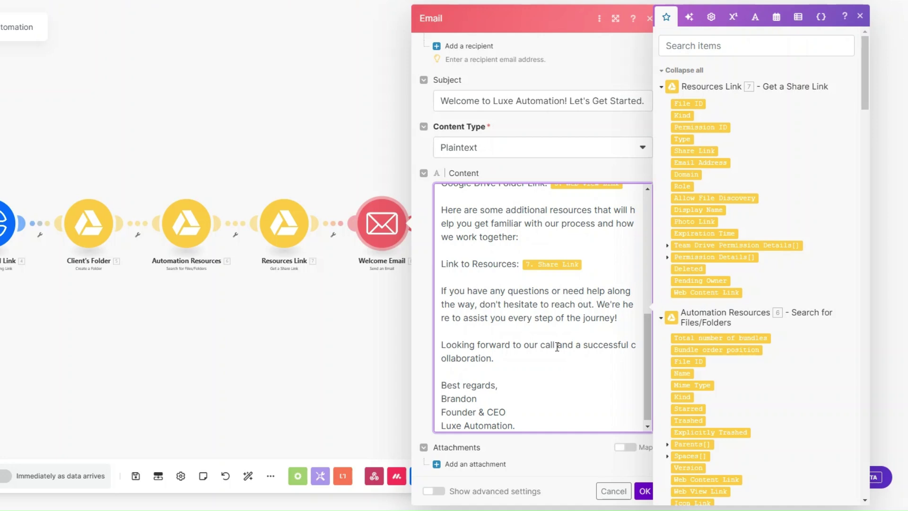
{"action": "left_click", "coordinate": [645, 491]}
Add a Slack "Create a Message" module after the Welcome Email module
{"action": "left_click_drag", "start_coordinate": [310, 338], "coordinate": [465, 352]}
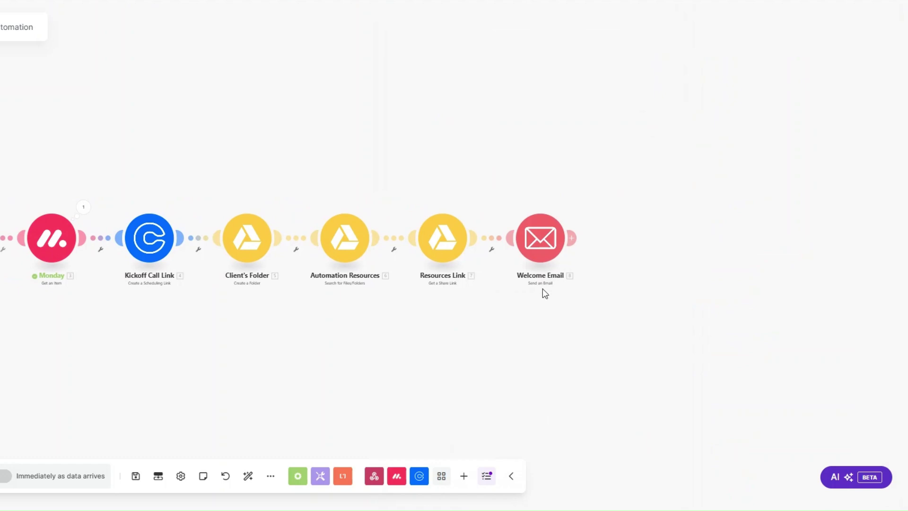
{"action": "left_click", "coordinate": [571, 240]}
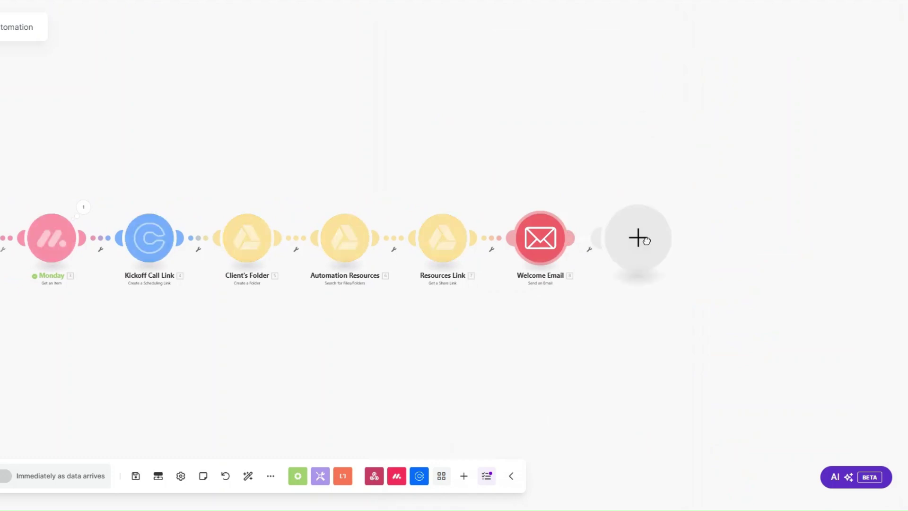
{"action": "scroll", "coordinate": [710, 257], "scroll_direction": "down", "scroll_amount": 5}
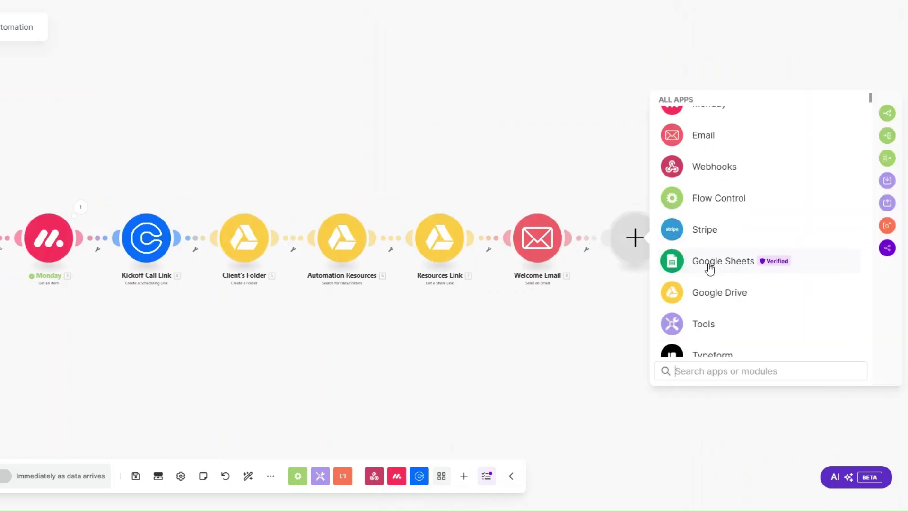
{"action": "type", "text": "slack"}
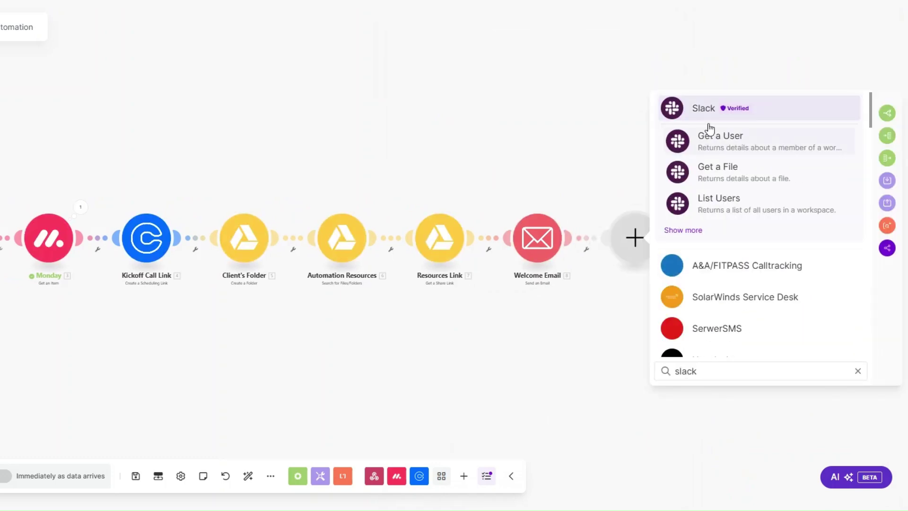
{"action": "left_click", "coordinate": [709, 111]}
{"action": "scroll", "coordinate": [732, 199], "scroll_direction": "down", "scroll_amount": 3}
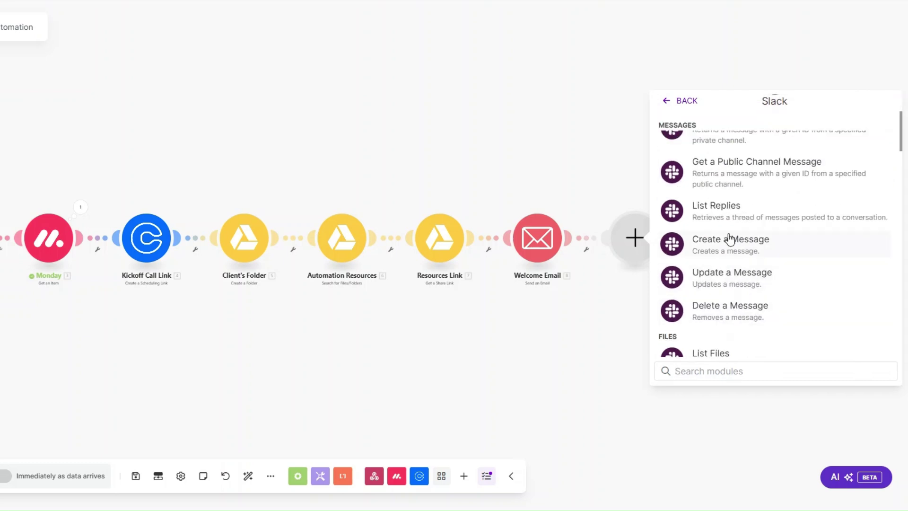
{"action": "left_click", "coordinate": [729, 238]}
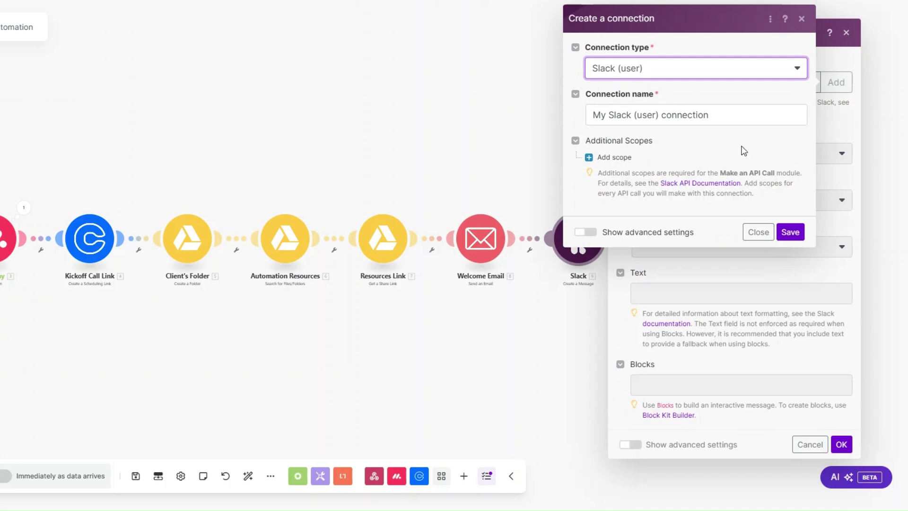
Configure the Slack module with a Slack (user) connection, the public channel luxe and a team message announcing the new client kickoff
{"action": "left_click", "coordinate": [789, 235]}
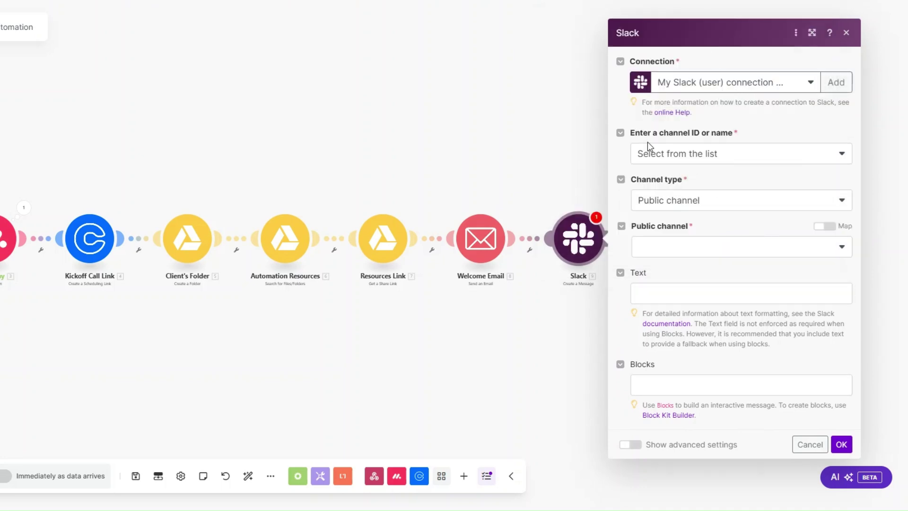
{"action": "left_click", "coordinate": [679, 155]}
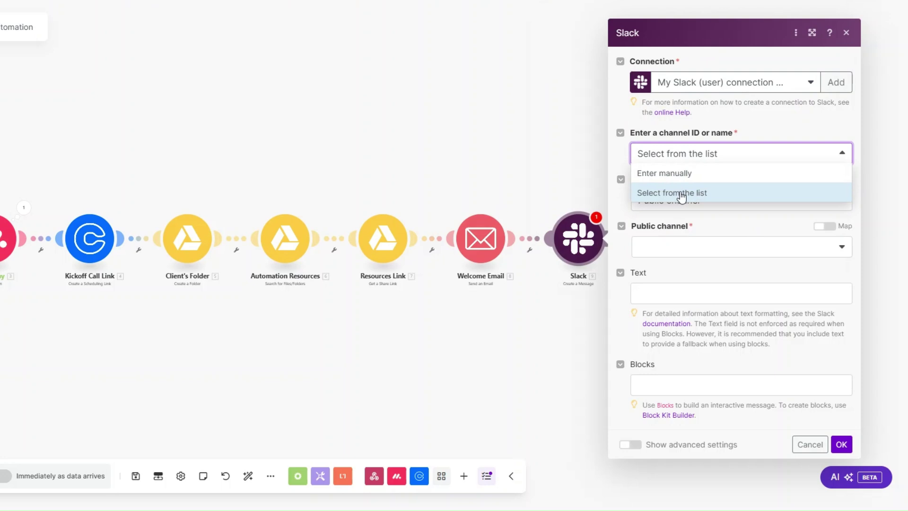
{"action": "left_click", "coordinate": [684, 198]}
{"action": "left_click", "coordinate": [667, 219]}
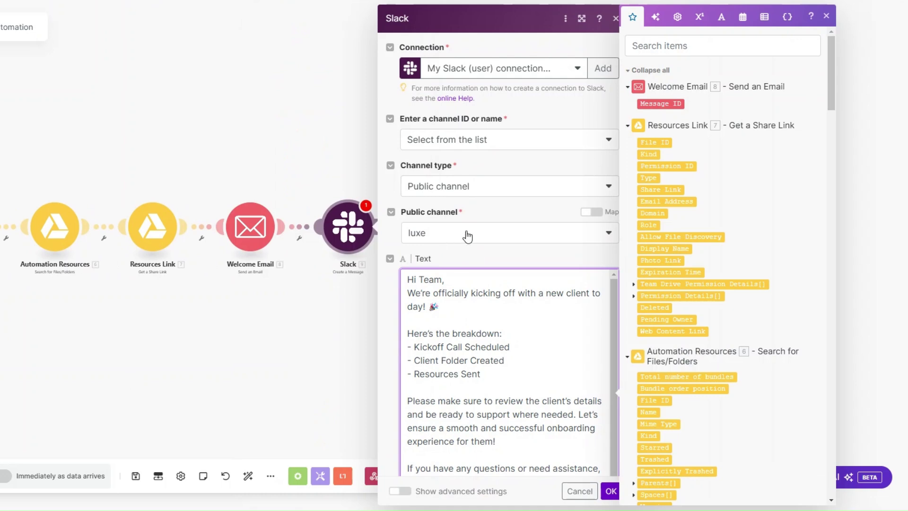
{"action": "scroll", "coordinate": [492, 243], "scroll_direction": "down", "scroll_amount": 2}
{"action": "scroll", "coordinate": [516, 245], "scroll_direction": "down", "scroll_amount": 1}
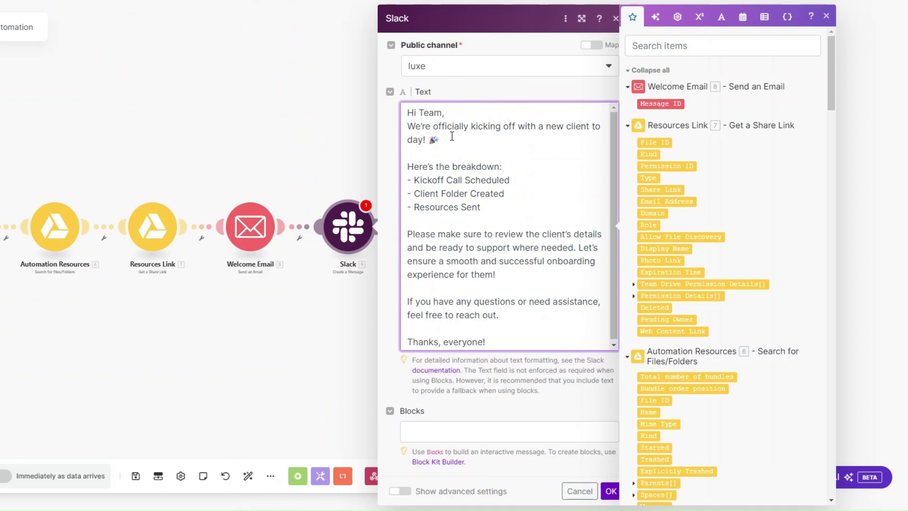
{"action": "left_click", "coordinate": [452, 137]}
{"action": "left_click", "coordinate": [610, 491]}
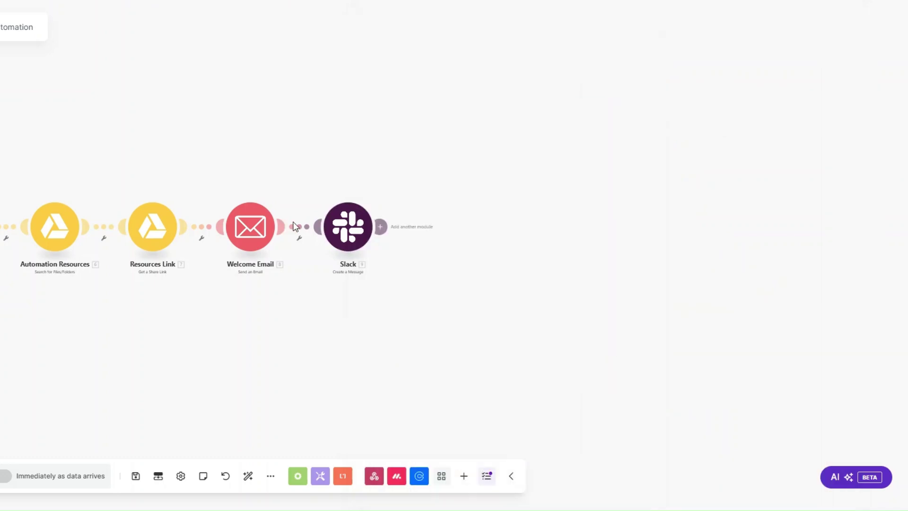
Rename the Slack Create a Message module as "Team Notification"
{"action": "right_click", "coordinate": [349, 228]}
{"action": "left_click", "coordinate": [391, 299]}
{"action": "type", "text": "Team Notification"}
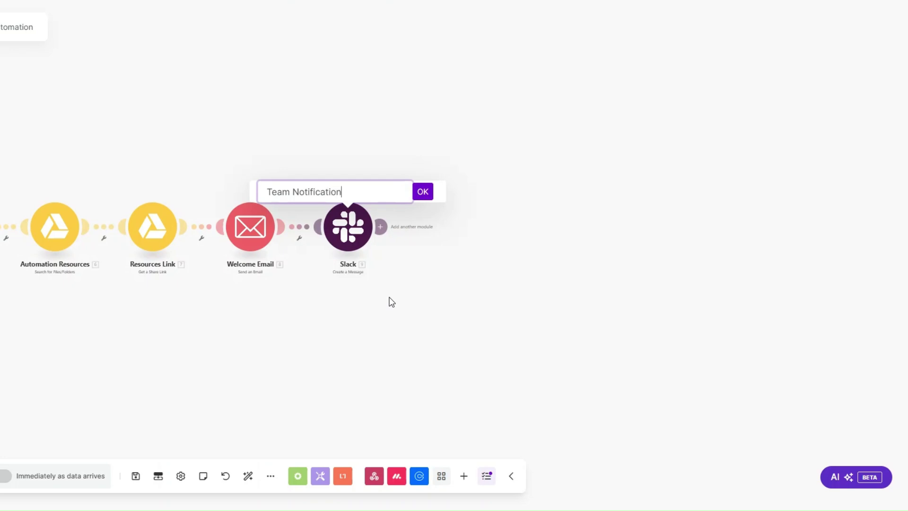
{"action": "left_click", "coordinate": [424, 191]}
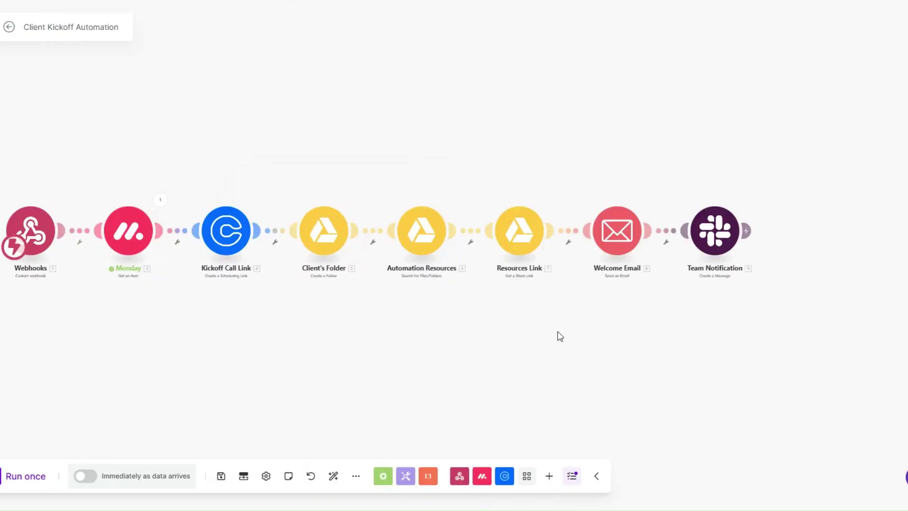
Run the scenario once and trigger it by setting the client's Status to CLIENT KICKOFF in monday.com
{"action": "left_click", "coordinate": [28, 477]}
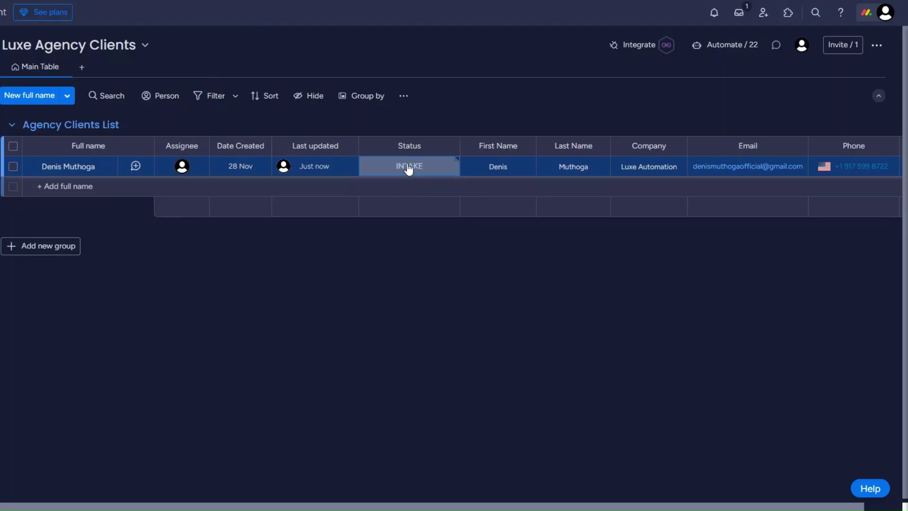
{"action": "left_click", "coordinate": [408, 166]}
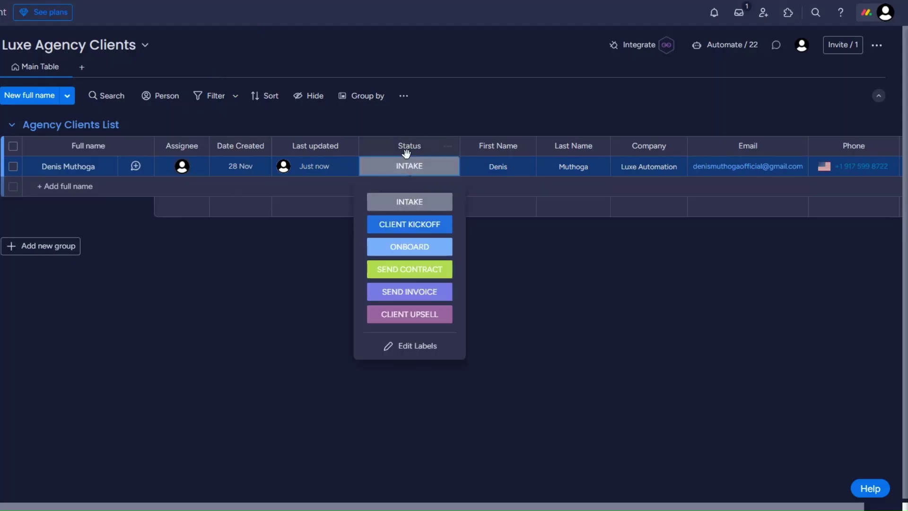
{"action": "left_click", "coordinate": [415, 224]}
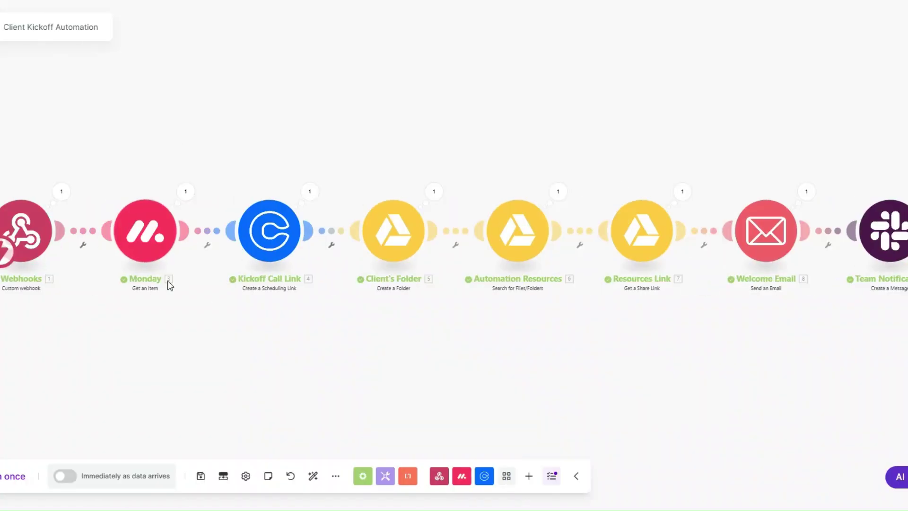
Inspect the run output of Kickoff Call Link for its booking URL and of Client's Folder for the created folder's name
{"action": "left_click", "coordinate": [310, 192]}
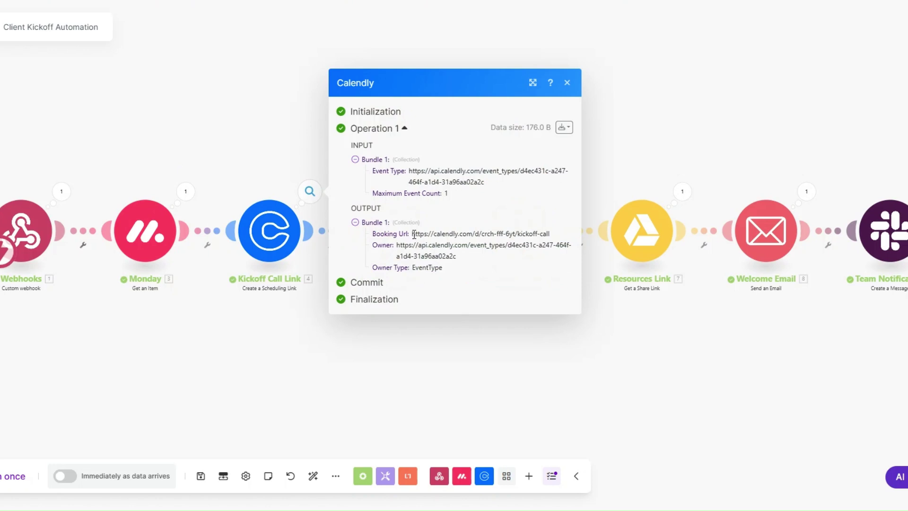
{"action": "left_click_drag", "start_coordinate": [414, 235], "coordinate": [553, 235]}
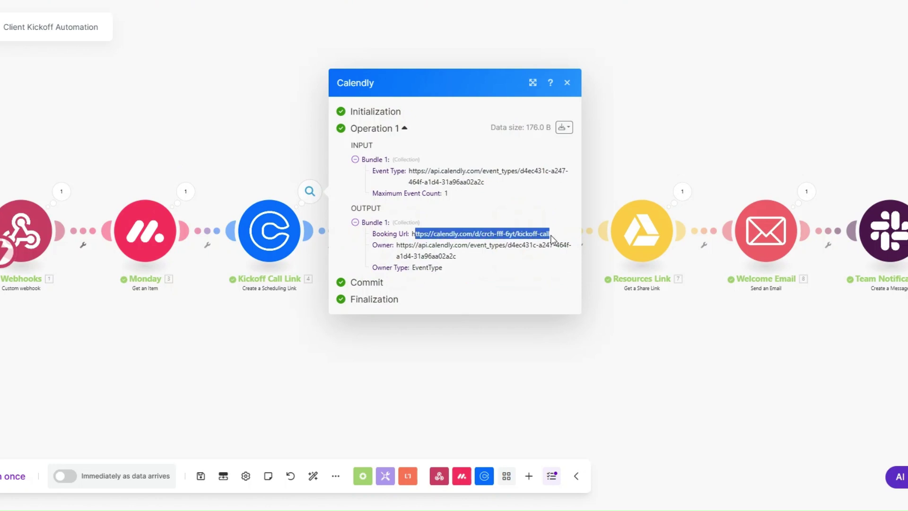
{"action": "left_click", "coordinate": [505, 348]}
{"action": "left_click", "coordinate": [433, 192]}
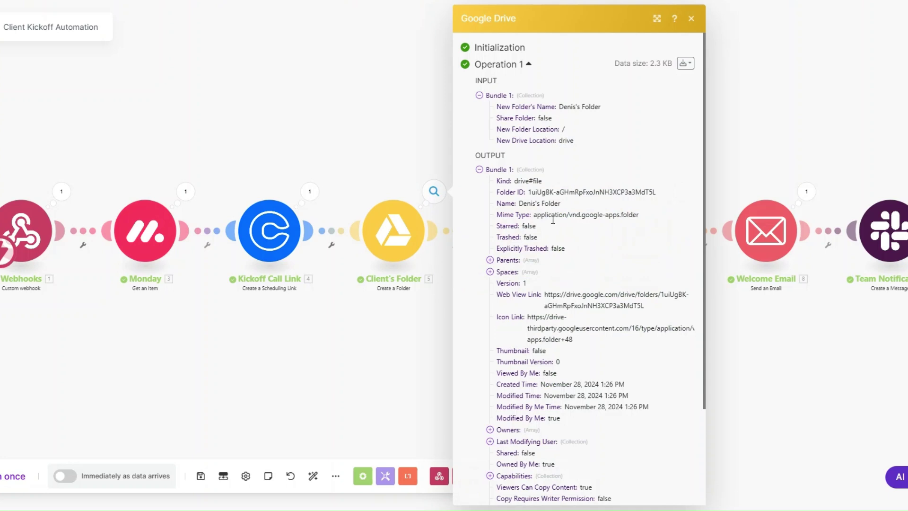
{"action": "left_click_drag", "start_coordinate": [518, 203], "coordinate": [576, 205]}
{"action": "left_click", "coordinate": [394, 357]}
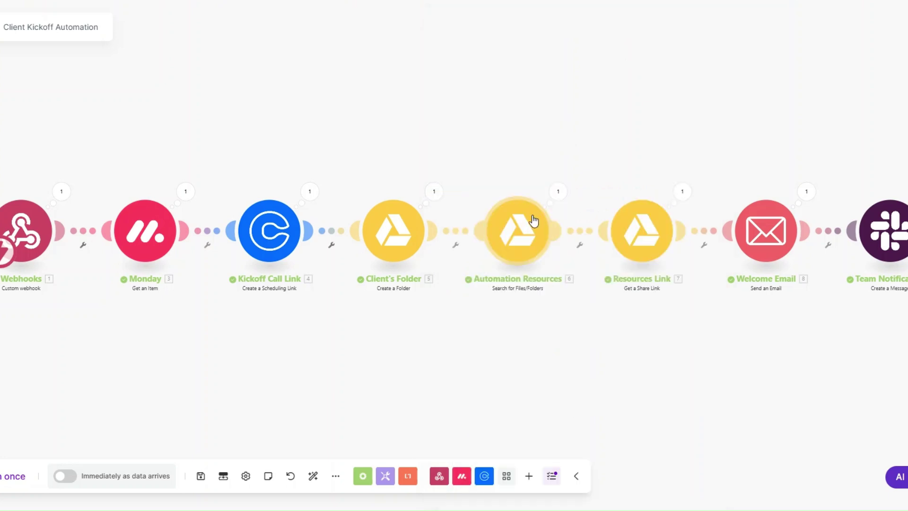
Check the folder name in the Automation Resources run output and the share link in the Resources Link output
{"action": "left_click", "coordinate": [559, 192]}
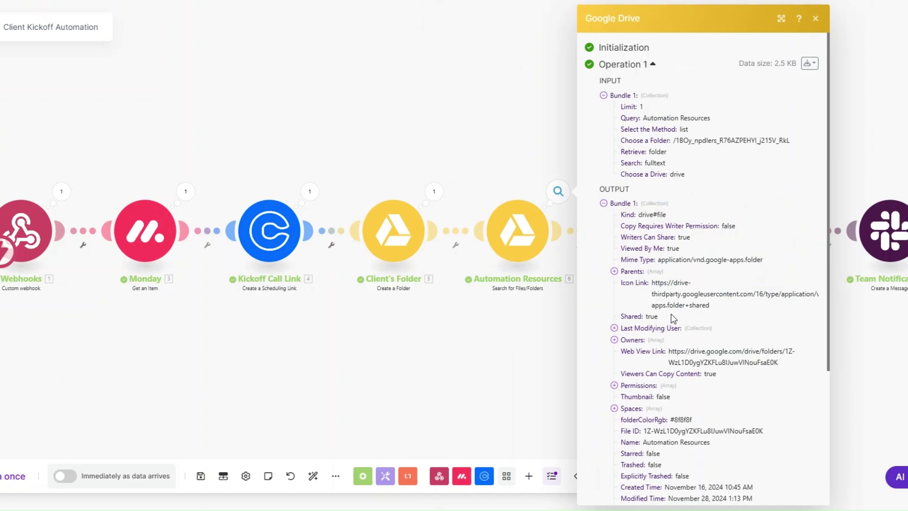
{"action": "scroll", "coordinate": [673, 319], "scroll_direction": "down", "scroll_amount": 4}
{"action": "left_click_drag", "start_coordinate": [655, 280], "coordinate": [736, 279]}
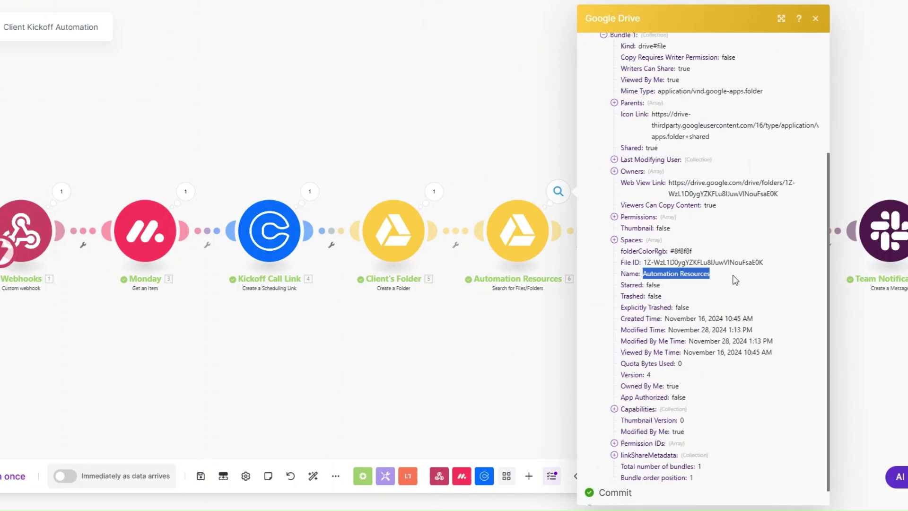
{"action": "left_click", "coordinate": [517, 360]}
{"action": "scroll", "coordinate": [568, 284], "scroll_direction": "right", "scroll_amount": 2}
{"action": "left_click", "coordinate": [617, 191]}
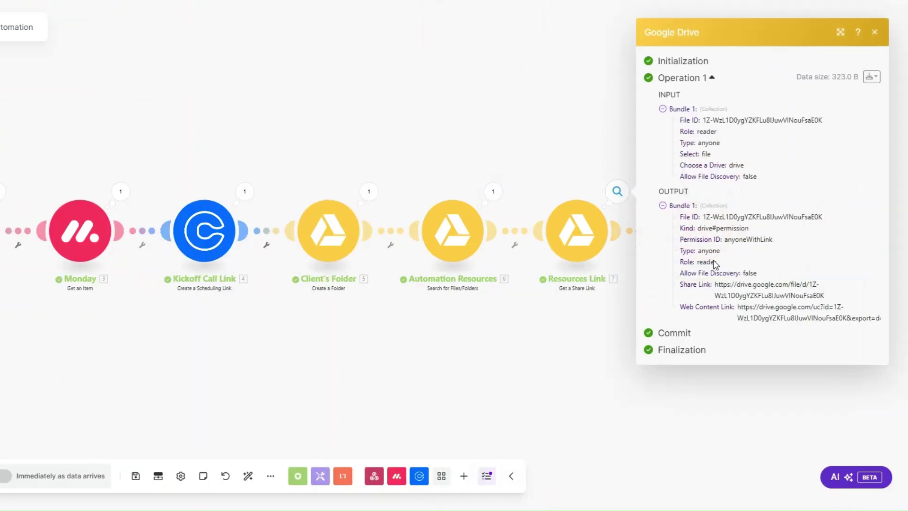
{"action": "left_click_drag", "start_coordinate": [715, 284], "coordinate": [838, 300]}
{"action": "left_click", "coordinate": [504, 371]}
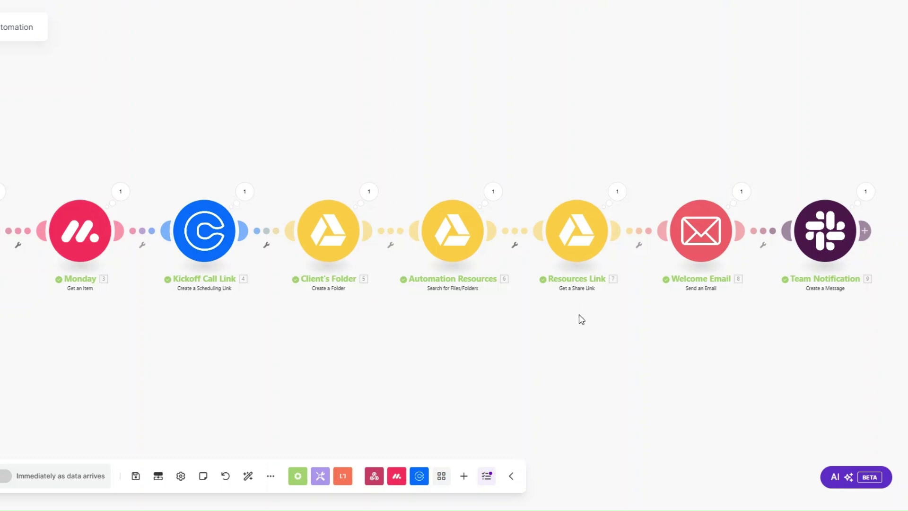
Review the content of the sent Welcome Email, checking its Calendly kickoff call, Google Drive folder and resources links
{"action": "left_click", "coordinate": [741, 192]}
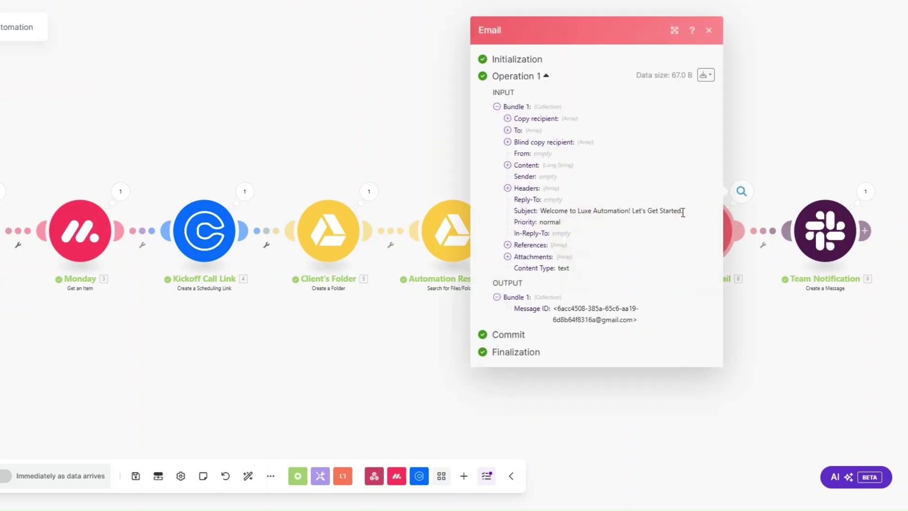
{"action": "left_click", "coordinate": [507, 165]}
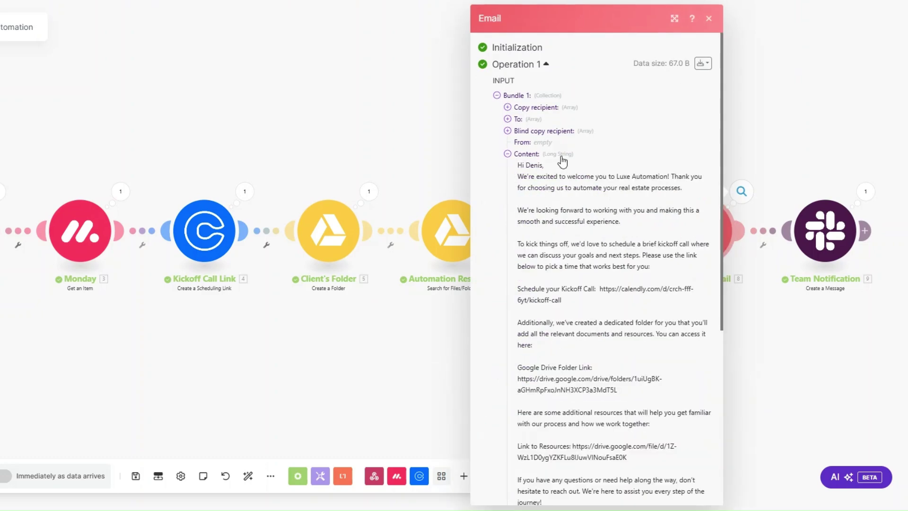
{"action": "scroll", "coordinate": [561, 164], "scroll_direction": "down", "scroll_amount": 1}
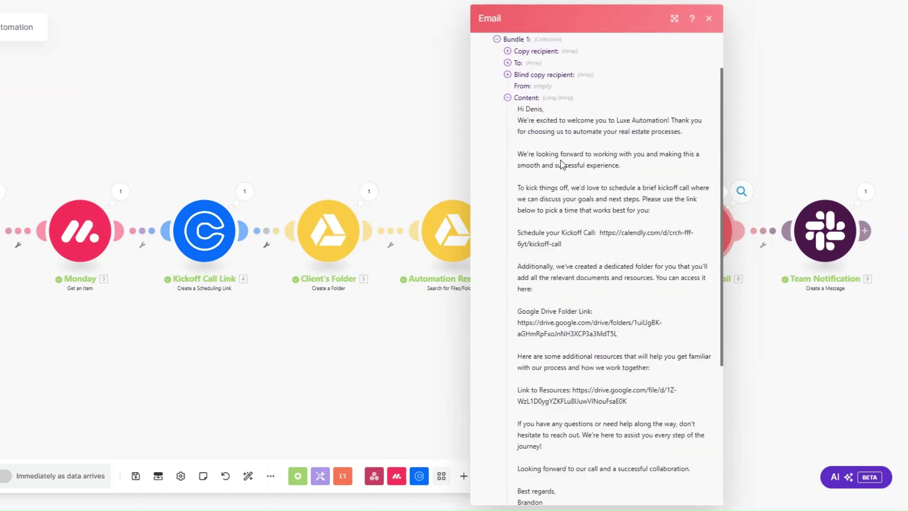
{"action": "scroll", "coordinate": [560, 160], "scroll_direction": "down", "scroll_amount": 1}
{"action": "left_click_drag", "start_coordinate": [517, 177], "coordinate": [612, 188]}
{"action": "scroll", "coordinate": [612, 189], "scroll_direction": "down", "scroll_amount": 1}
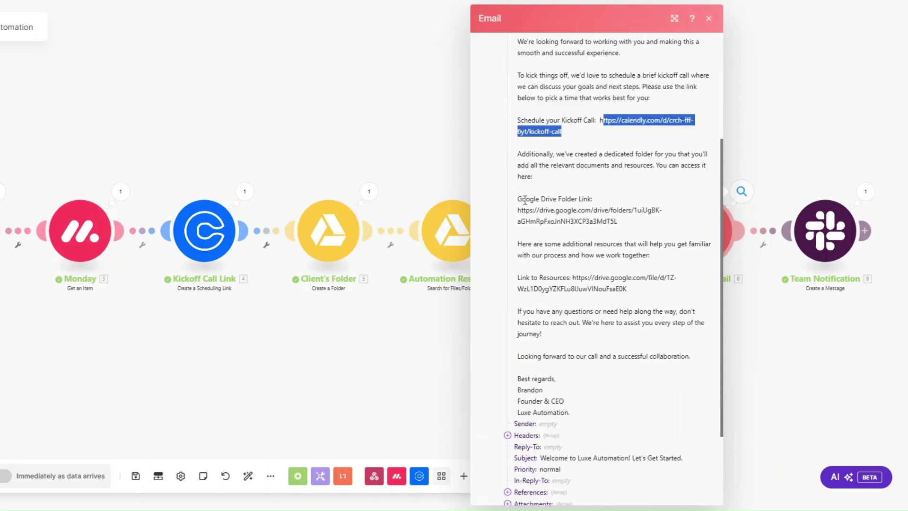
{"action": "left_click_drag", "start_coordinate": [520, 210], "coordinate": [621, 222]}
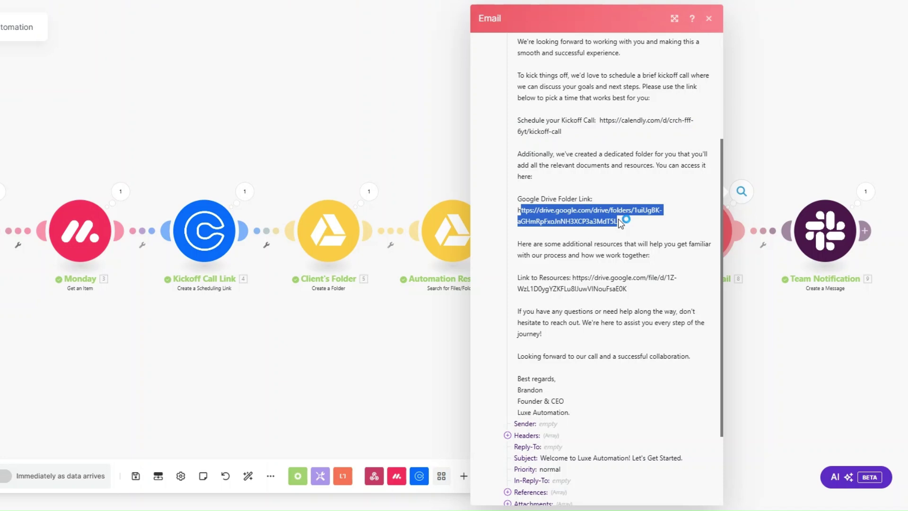
{"action": "scroll", "coordinate": [605, 267], "scroll_direction": "down", "scroll_amount": 1}
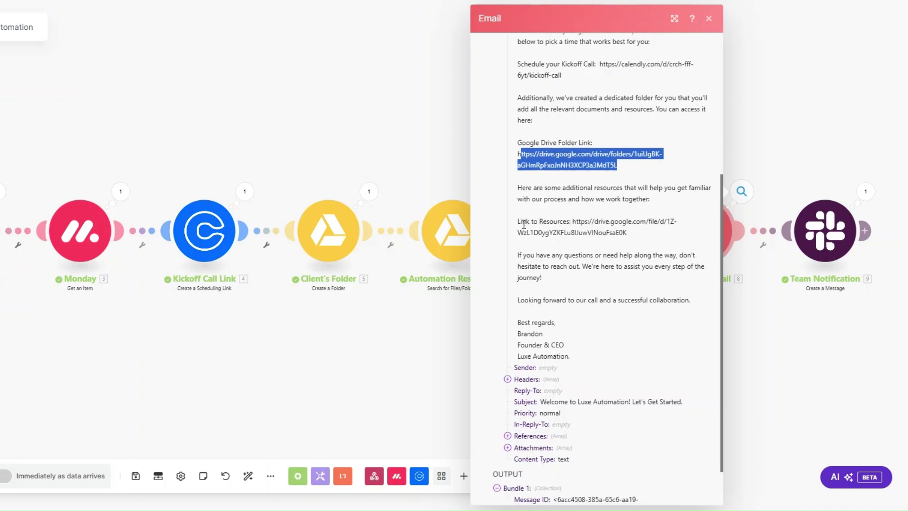
{"action": "left_click_drag", "start_coordinate": [573, 221], "coordinate": [662, 239]}
{"action": "left_click", "coordinate": [660, 241]}
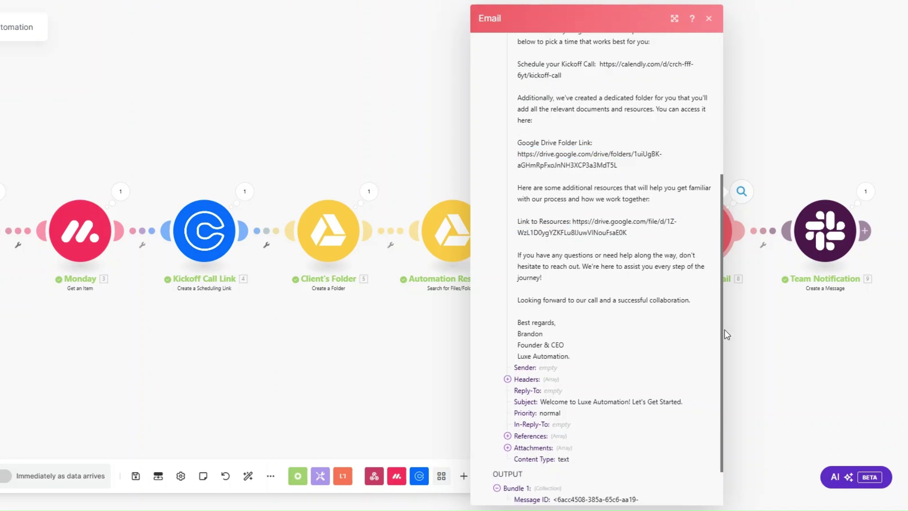
{"action": "left_click", "coordinate": [755, 335]}
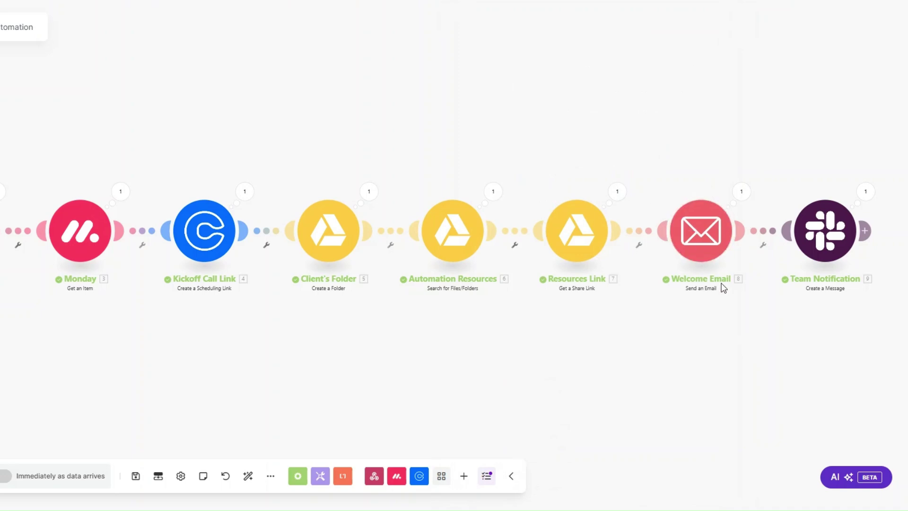
Read the message text in the Team Notification module's run output and close the output details
{"action": "left_click", "coordinate": [865, 192]}
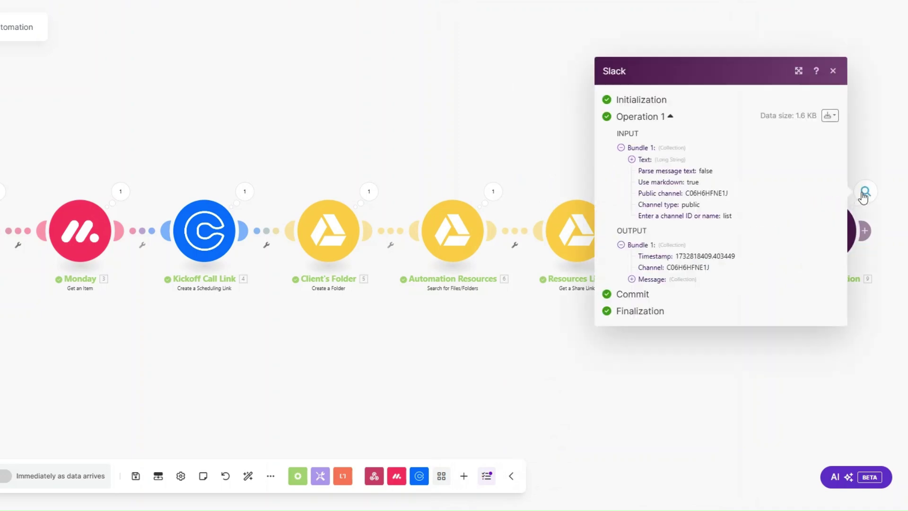
{"action": "left_click", "coordinate": [632, 279]}
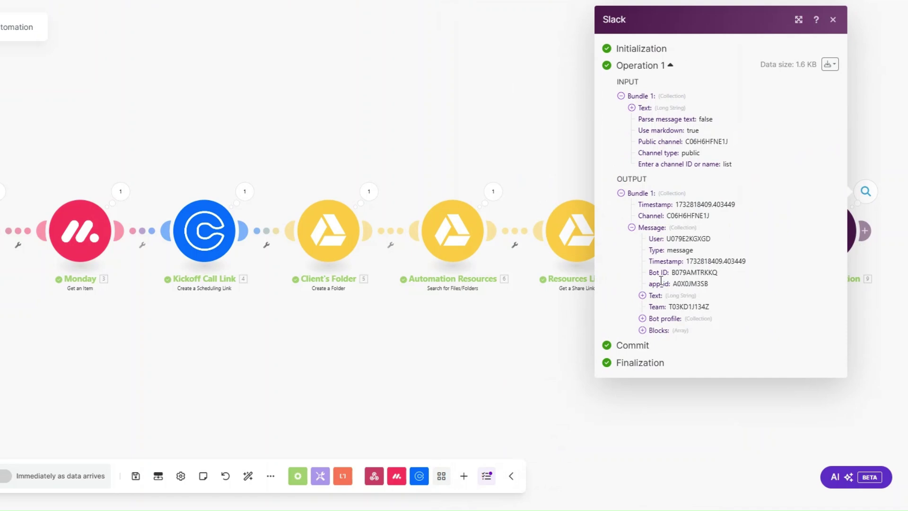
{"action": "scroll", "coordinate": [677, 306], "scroll_direction": "down", "scroll_amount": 1}
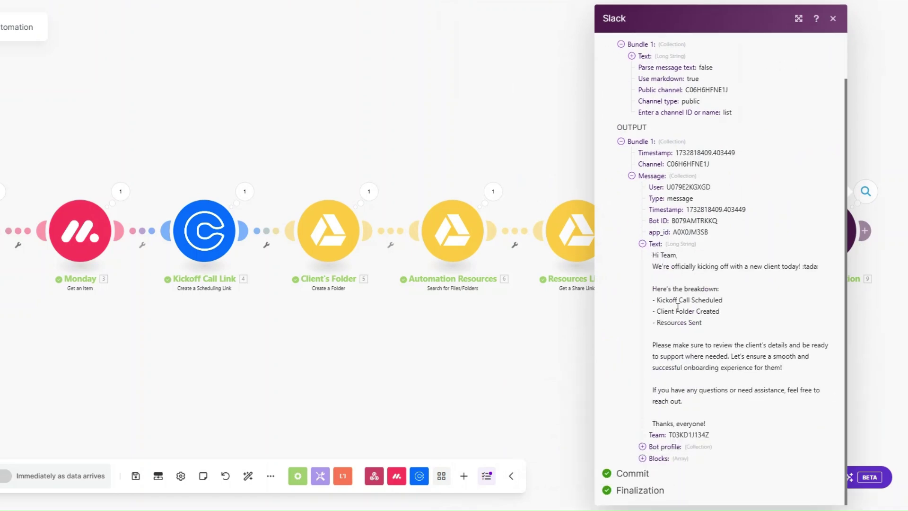
{"action": "left_click_drag", "start_coordinate": [652, 254], "coordinate": [681, 401]}
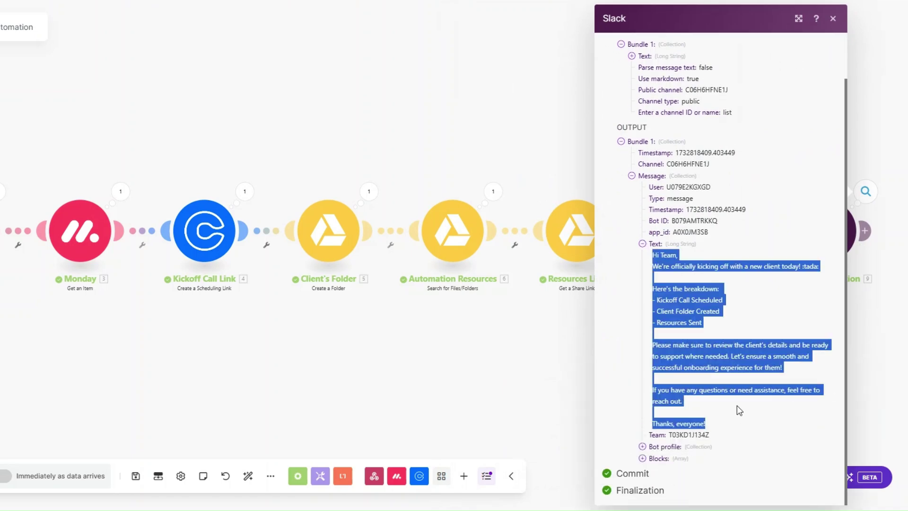
{"action": "left_click", "coordinate": [739, 426]}
{"action": "left_click", "coordinate": [438, 385]}
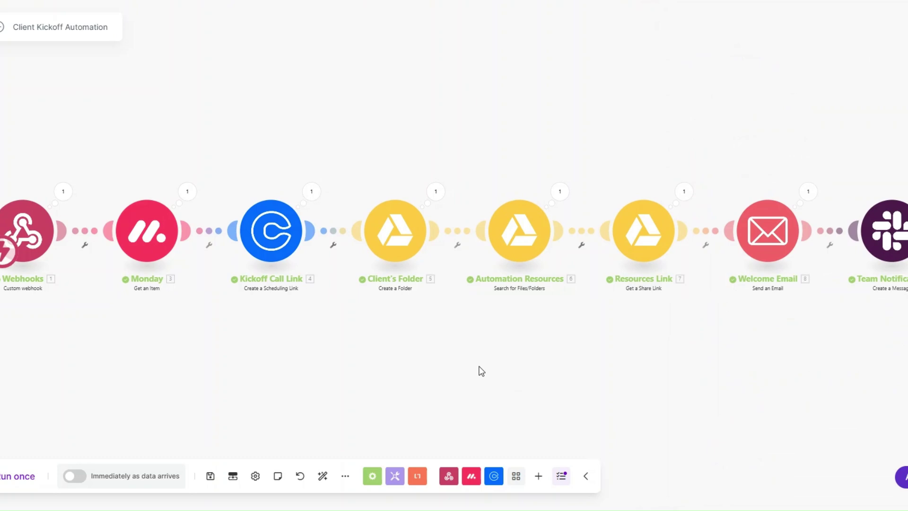